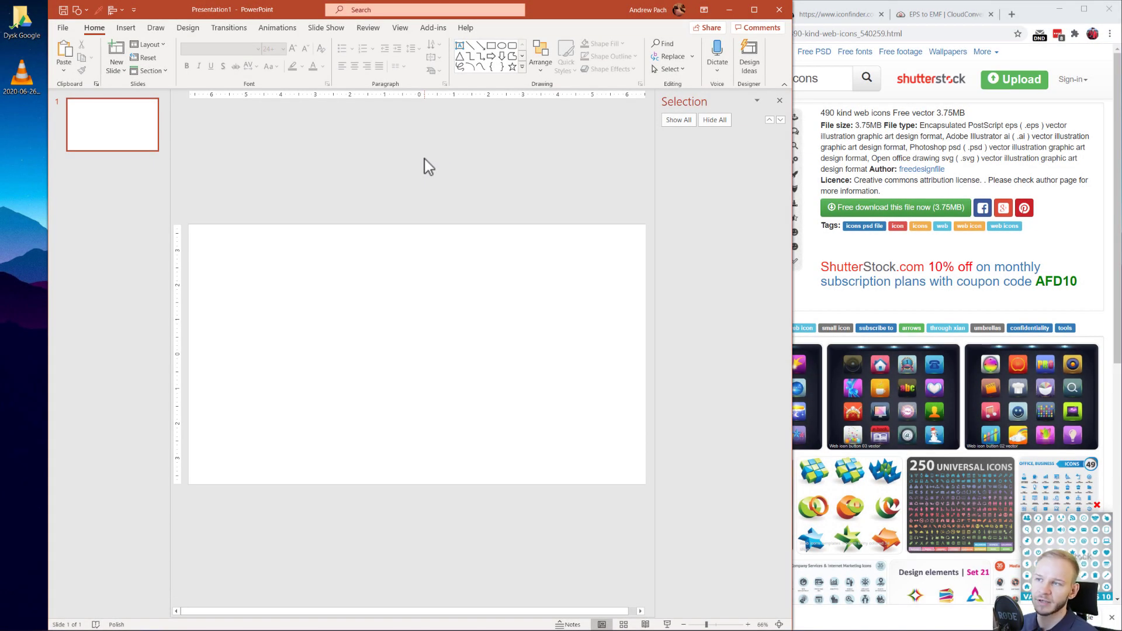
# Step: Bring the browser with the '490 kind web icons' download page in front of PowerPoint
pyautogui.click(1032, 11)
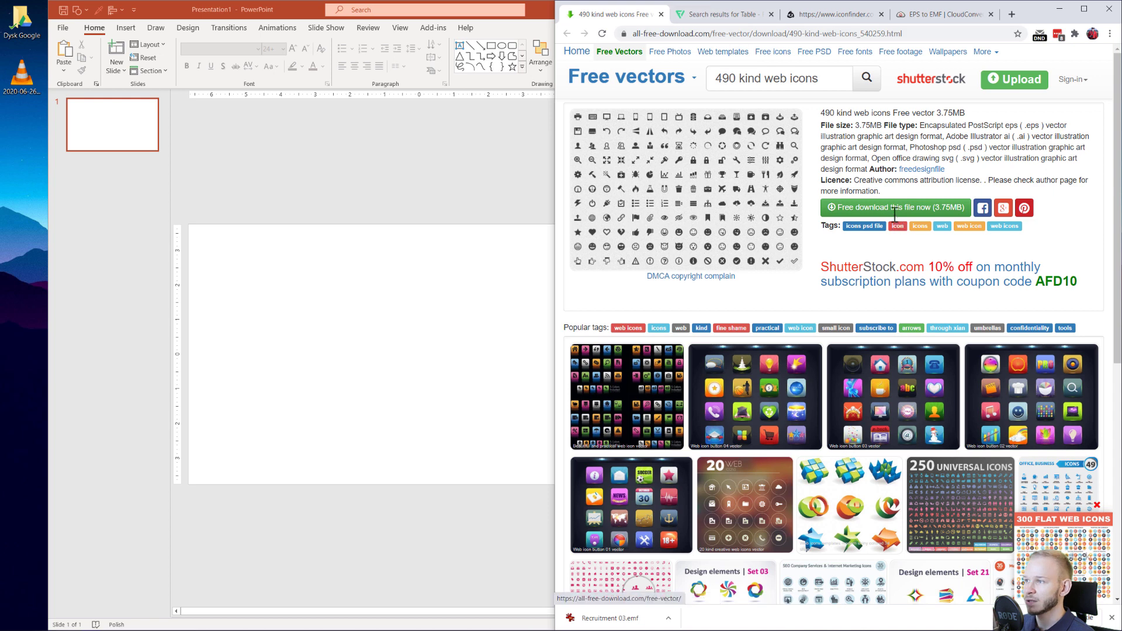
# Step: Look over the Flaticon and iconfinder tabs, then download the '490 kind web icons' zip
pyautogui.click(709, 14)
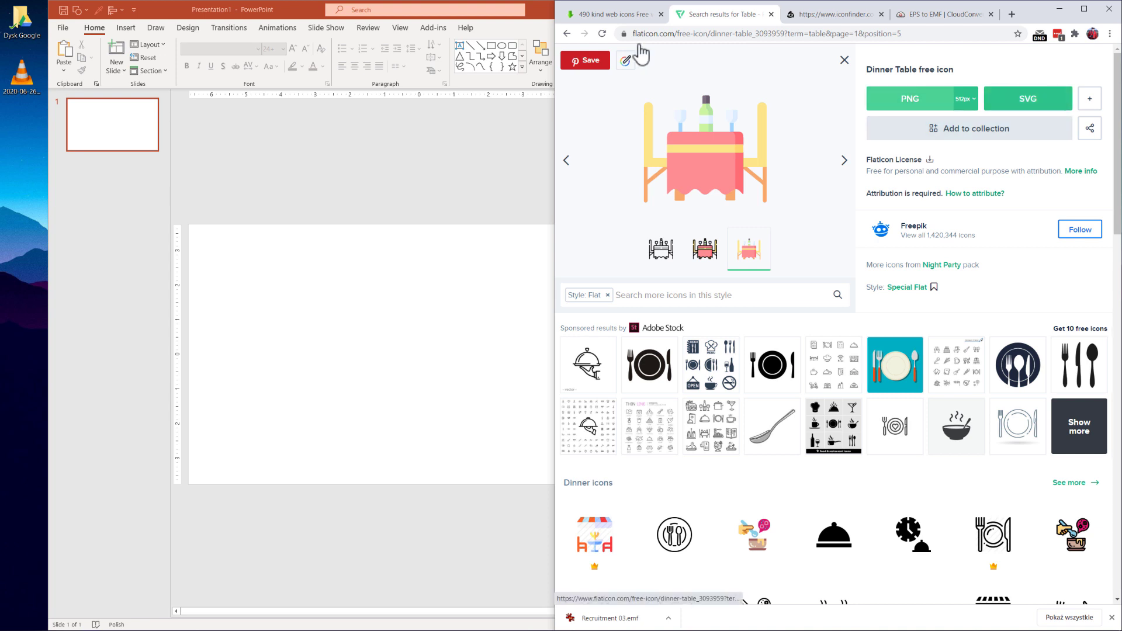
pyautogui.click(844, 13)
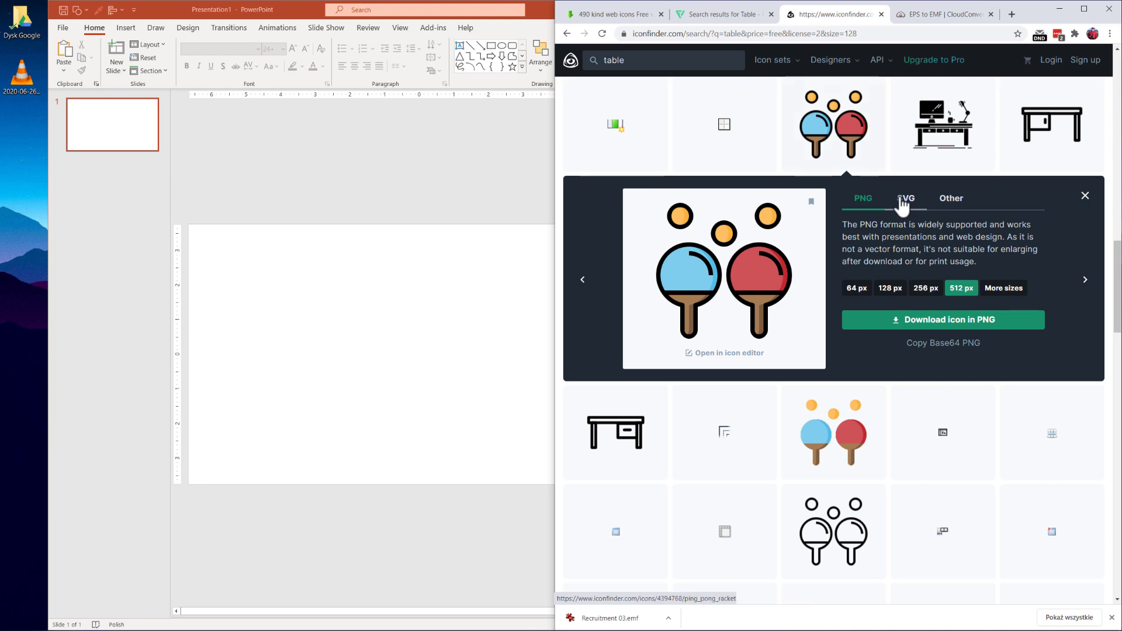
pyautogui.click(611, 14)
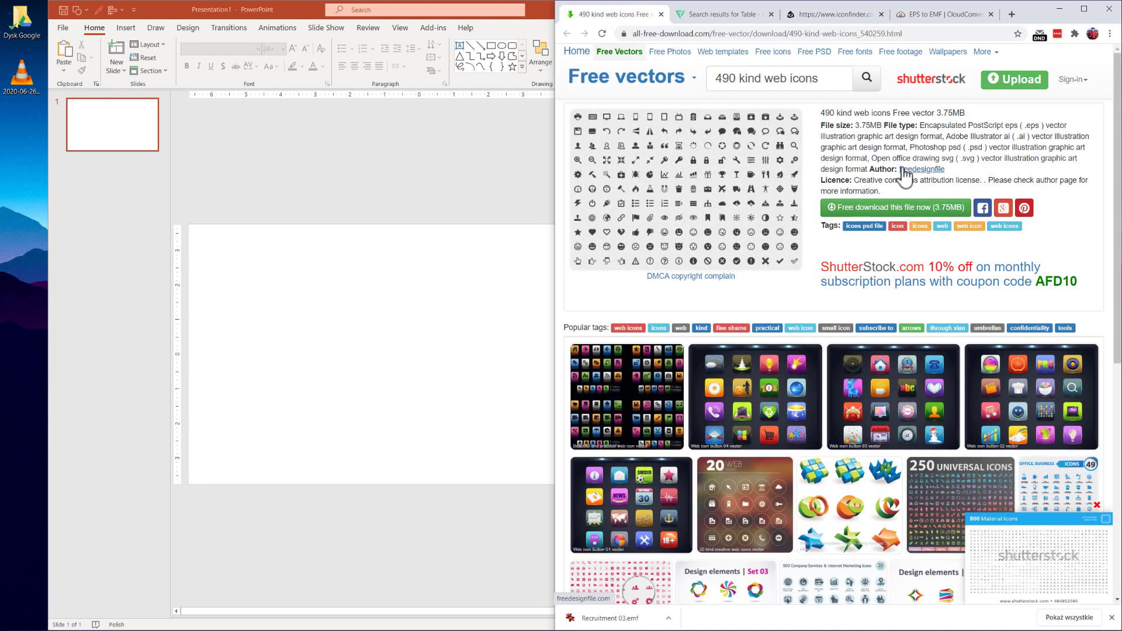
pyautogui.click(906, 207)
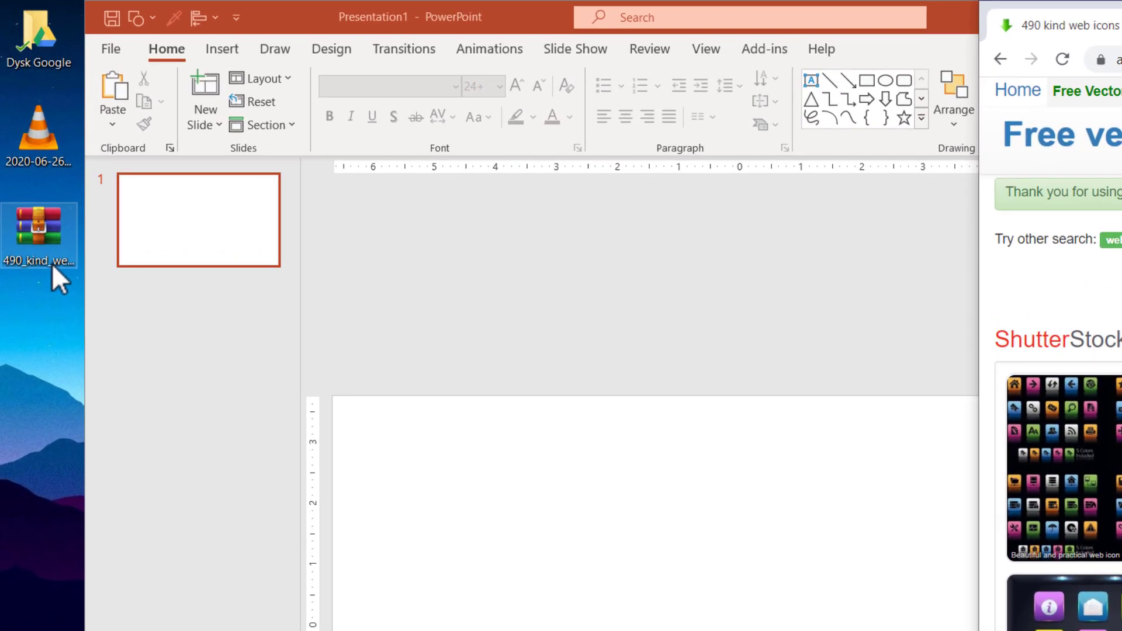
# Step: Extract the icons zip onto the desktop with 'Wypakuj tutaj', creating EPS, PDF, PNG and SVG folders
pyautogui.click(31, 251)
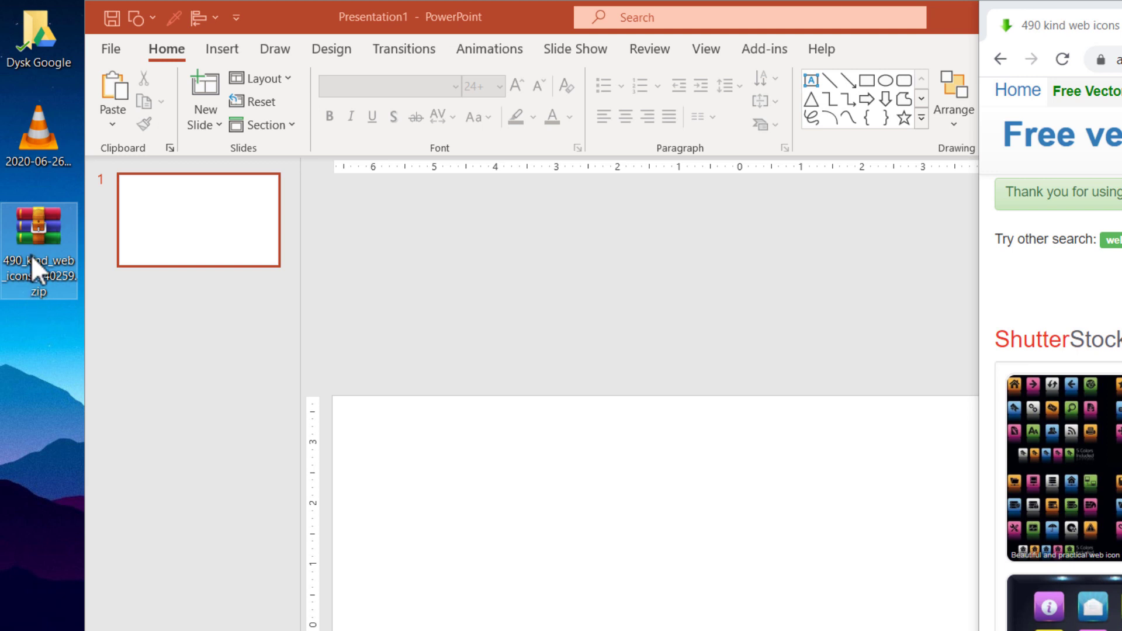
pyautogui.moveTo(30, 255); pyautogui.dragTo(30, 368)
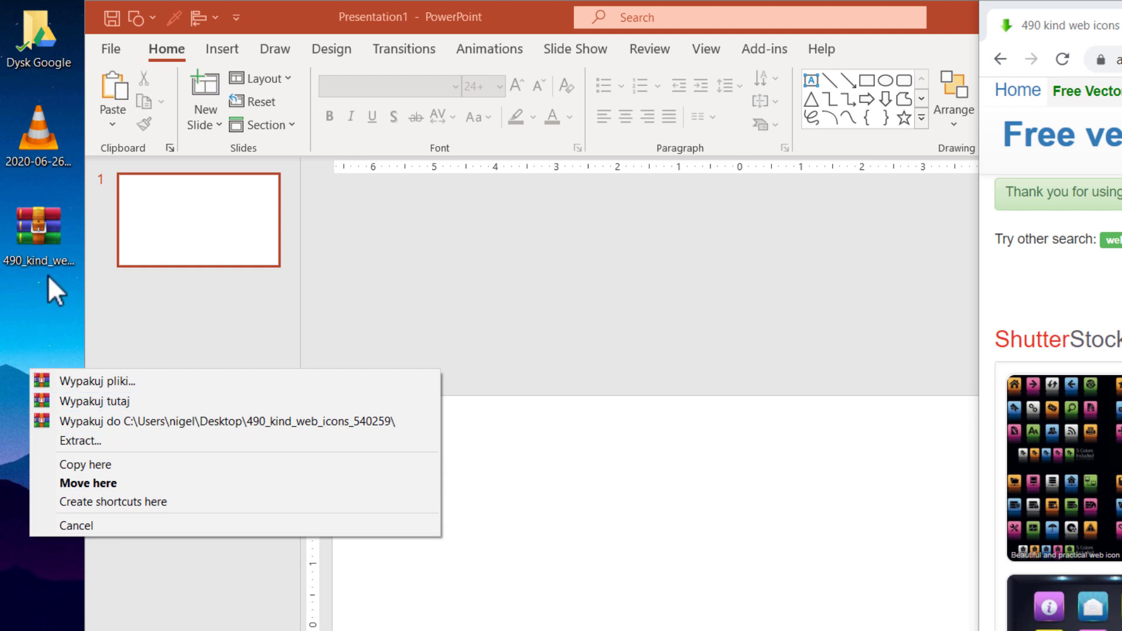
pyautogui.click(108, 401)
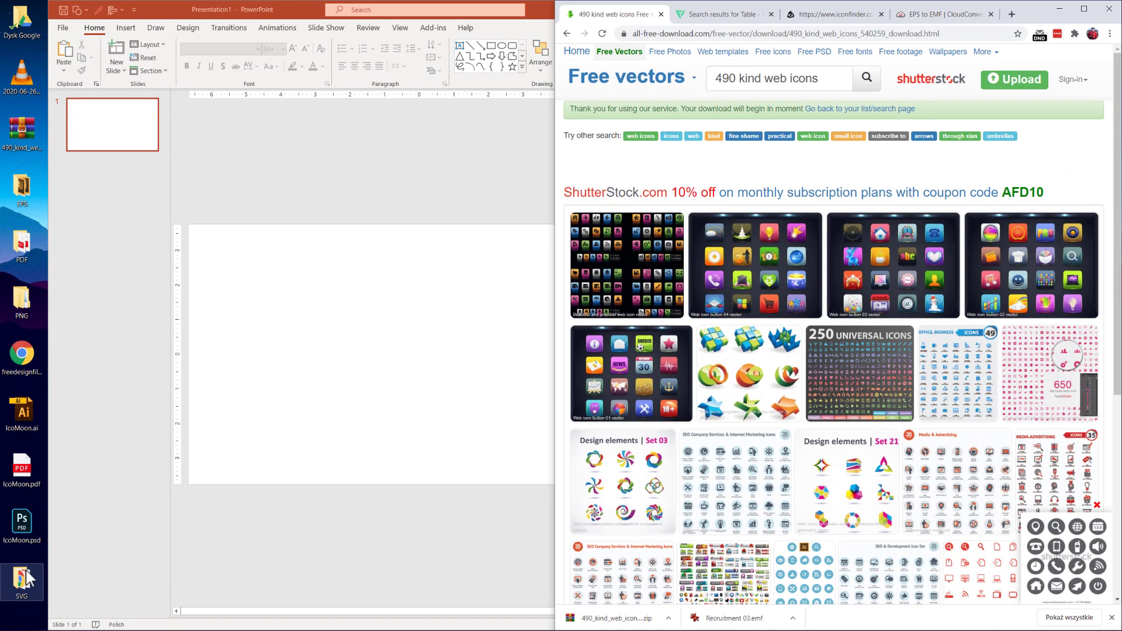
pyautogui.press('Up')
pyautogui.press('Up')
pyautogui.press('Up')
pyautogui.press('Up')
pyautogui.press('Up')
pyautogui.press('Up')
pyautogui.press('Up')
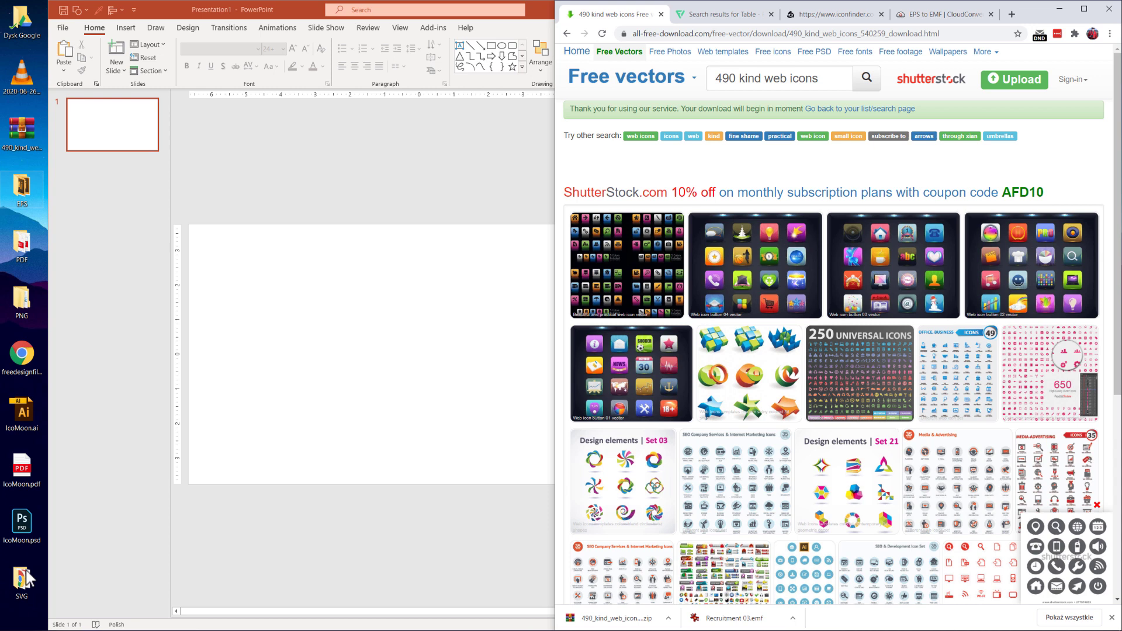
# Step: Check the Microsoft 365 version under File > Account, then return to the blank slide
pyautogui.click(279, 486)
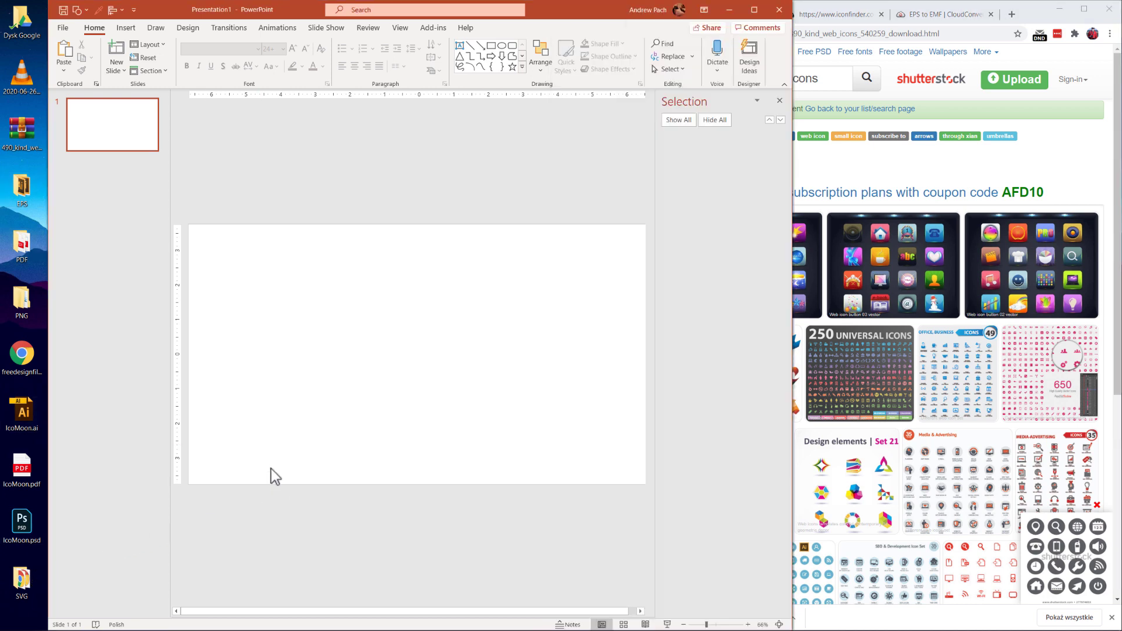
pyautogui.click(58, 27)
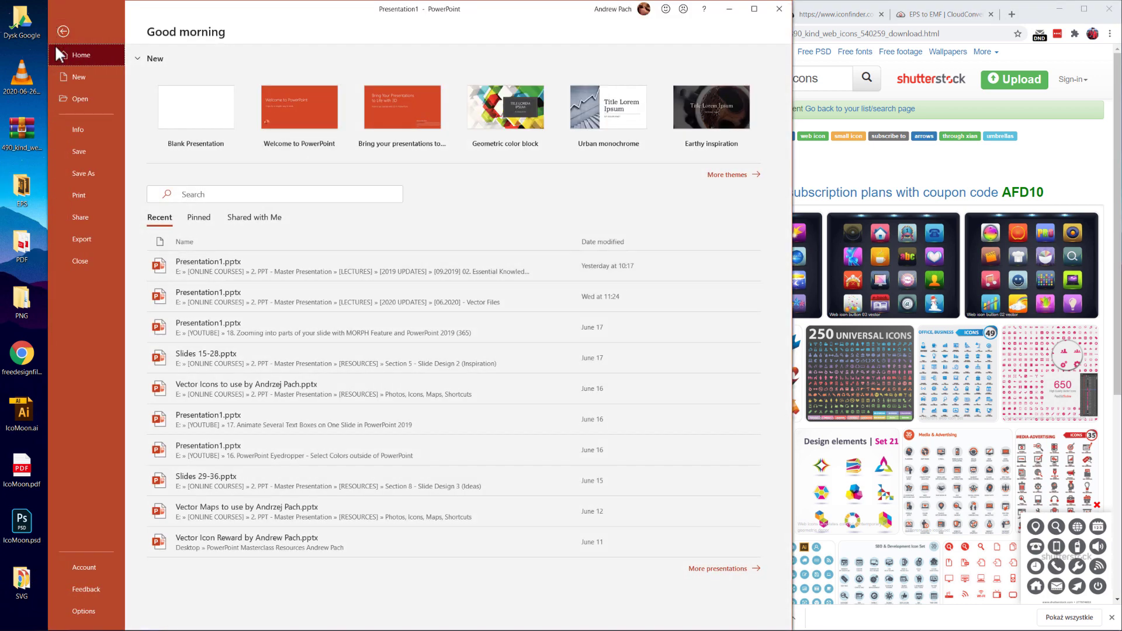
pyautogui.click(79, 565)
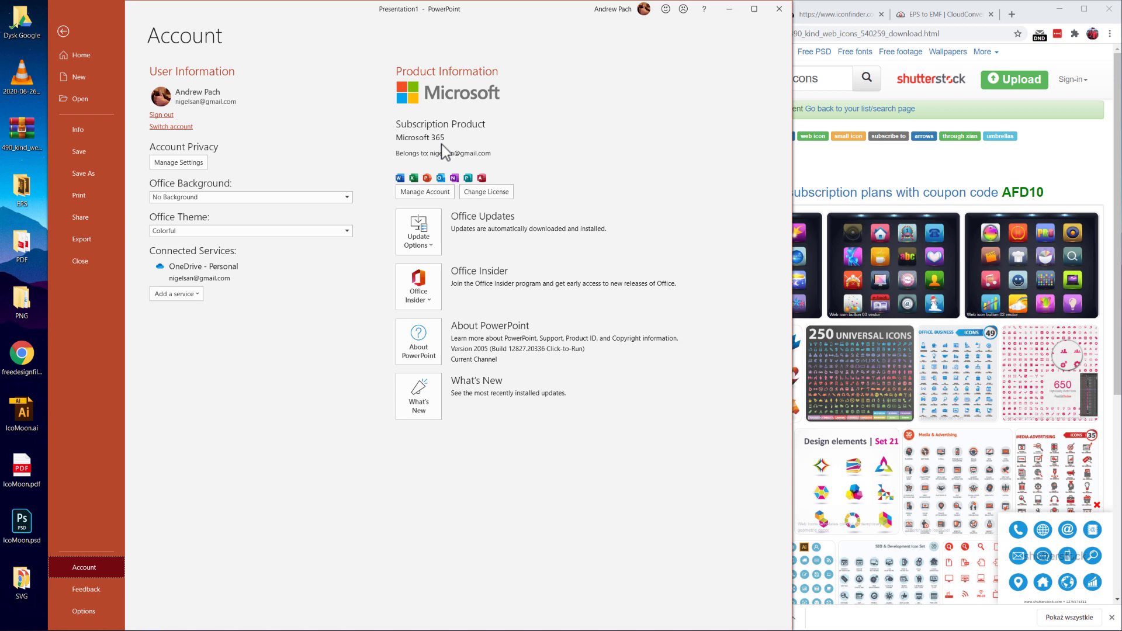
pyautogui.click(62, 29)
# Step: Drag 490_kind_web_icons4.svg from the SVG folder onto the slide
pyautogui.click(21, 587)
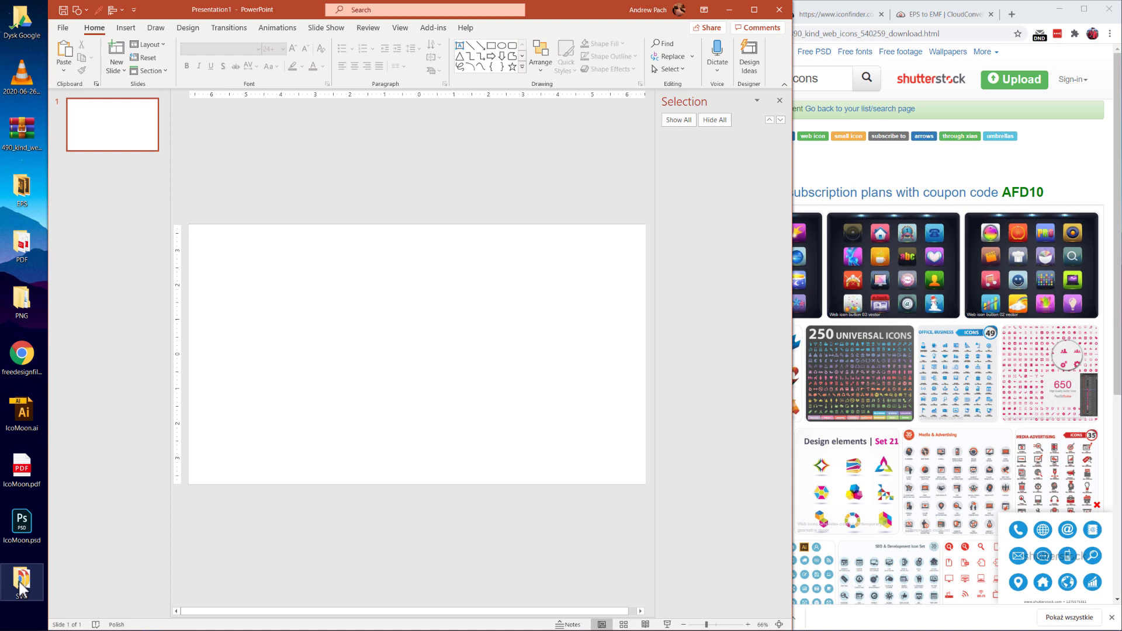
pyautogui.doubleClick(21, 586)
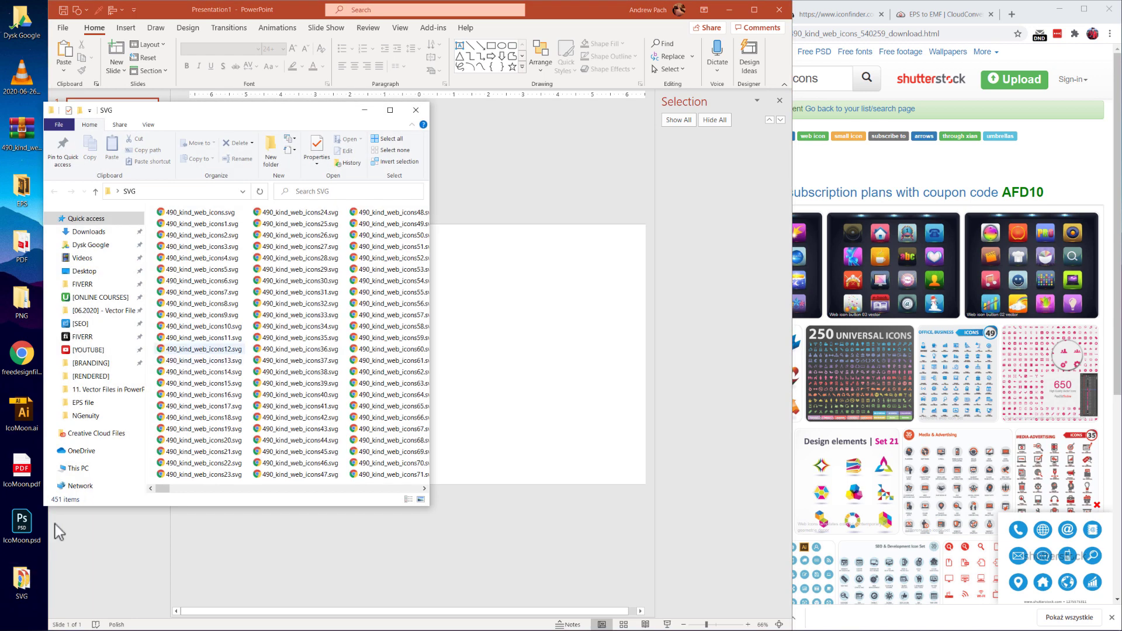
pyautogui.click(218, 256)
pyautogui.moveTo(217, 251); pyautogui.dragTo(497, 322)
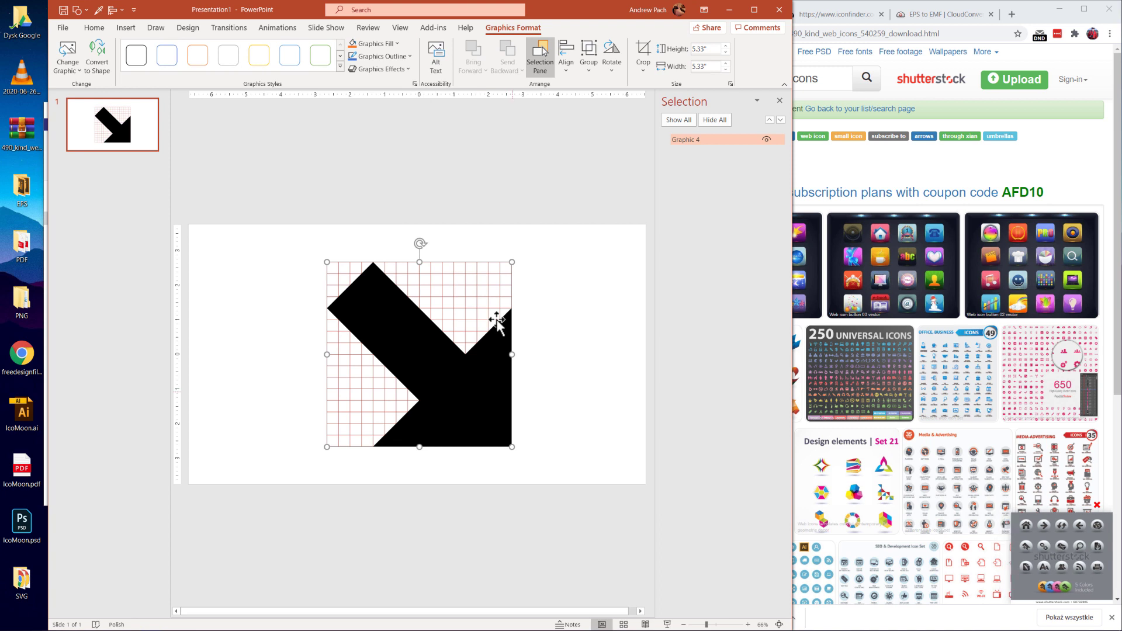
# Step: Ungroup the arrow graphic into freeform shapes and move the black arrow to the left
pyautogui.rightClick(452, 375)
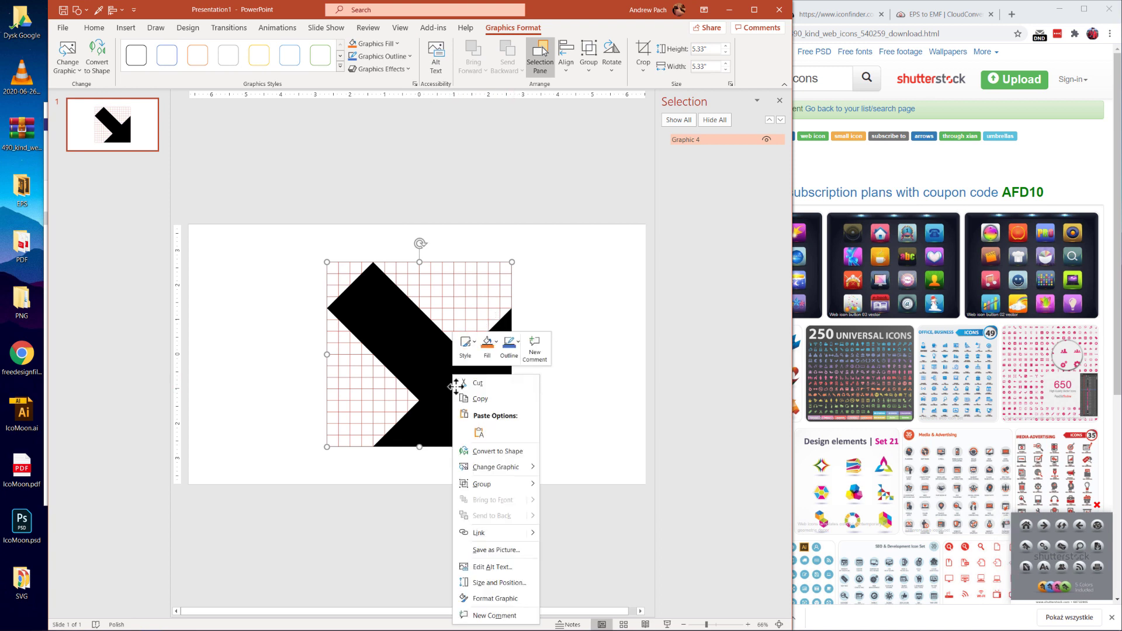
pyautogui.moveTo(488, 485)
pyautogui.click(576, 518)
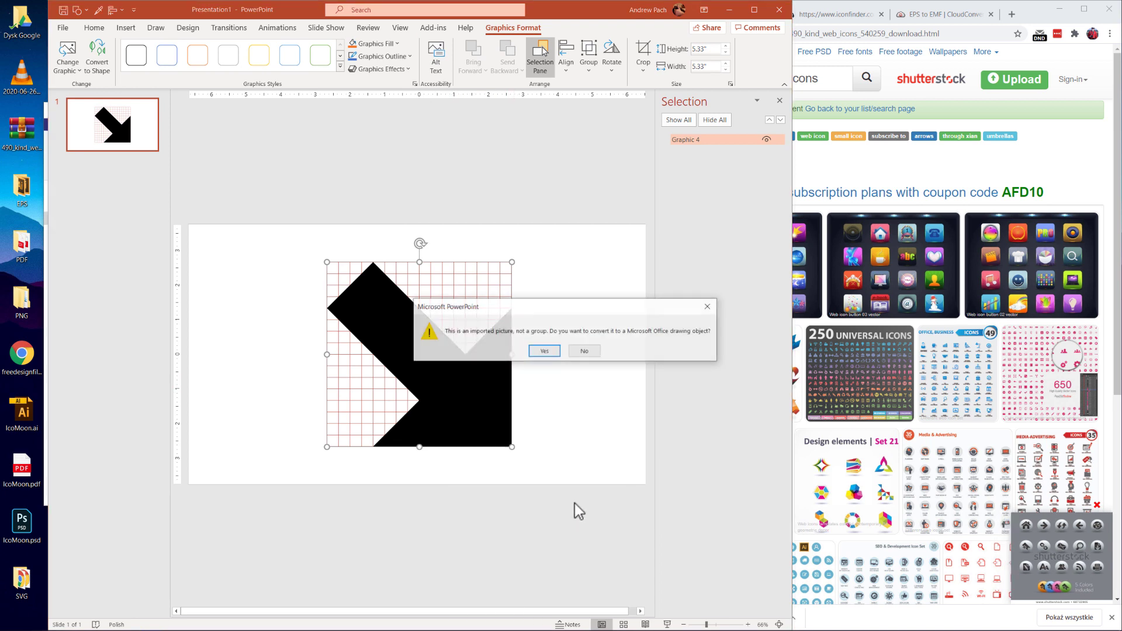
pyautogui.click(547, 350)
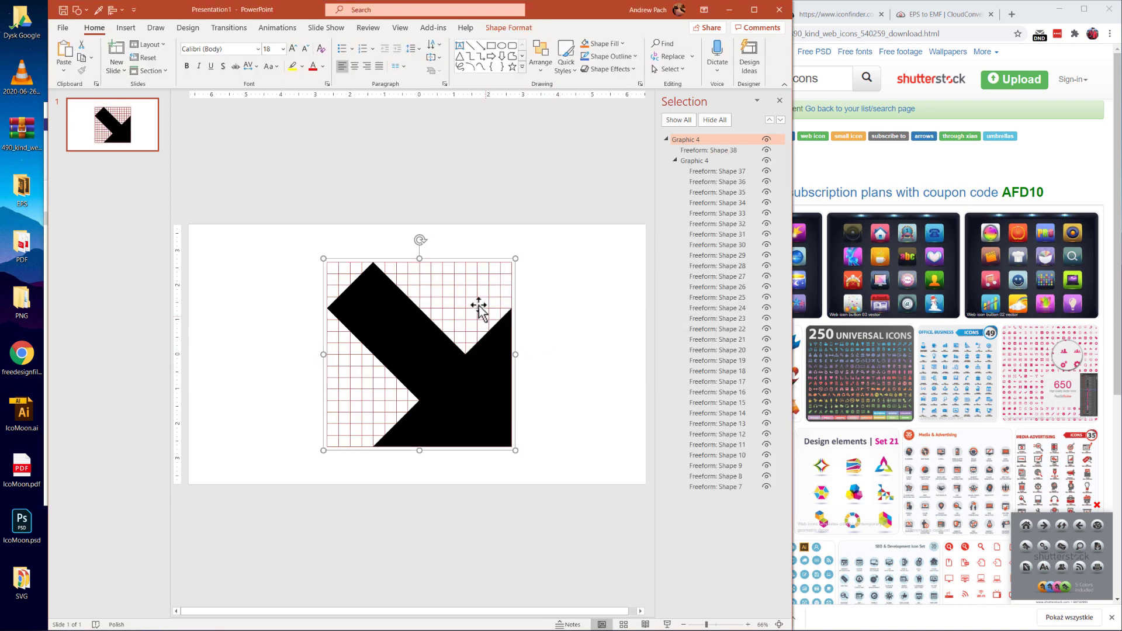
pyautogui.click(478, 302)
pyautogui.click(478, 294)
pyautogui.click(501, 367)
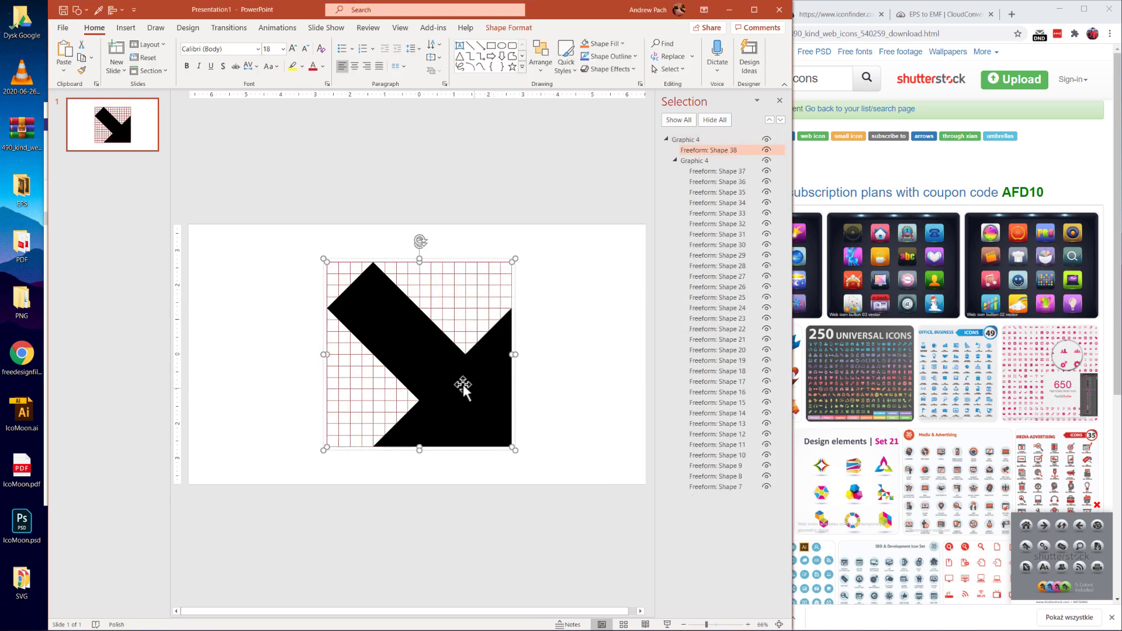
pyautogui.moveTo(463, 384); pyautogui.dragTo(400, 385)
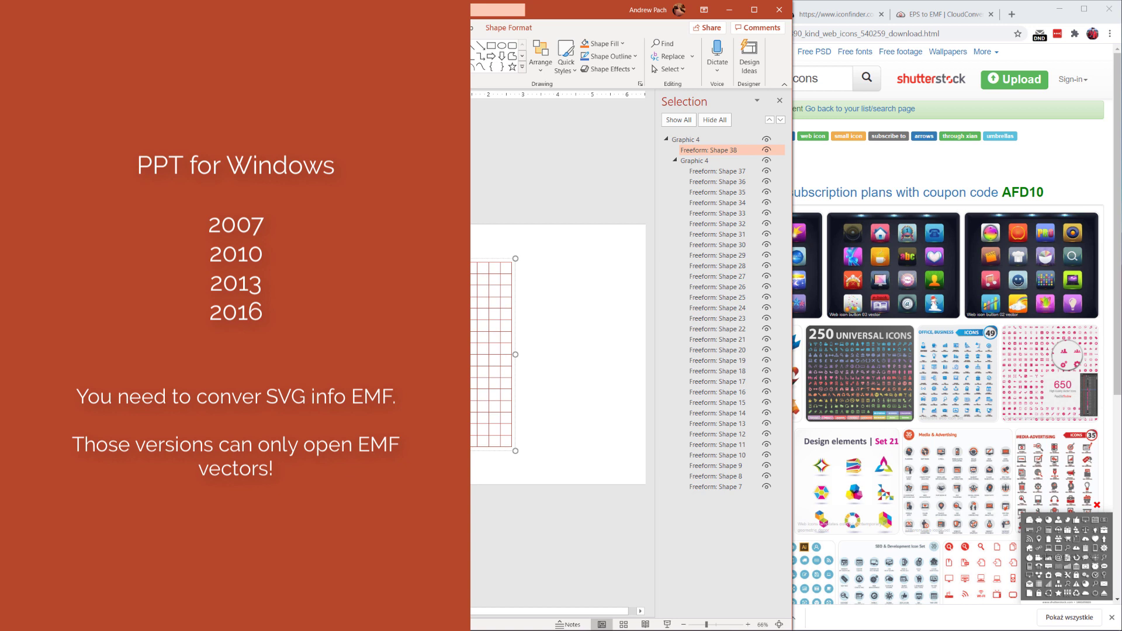
# Step: Add a second slide with Ctrl+M and delete its title and content placeholders
pyautogui.press('Escape')
pyautogui.hotkey('ctrl', 'm')
pyautogui.hotkey('ctrl', 'a')
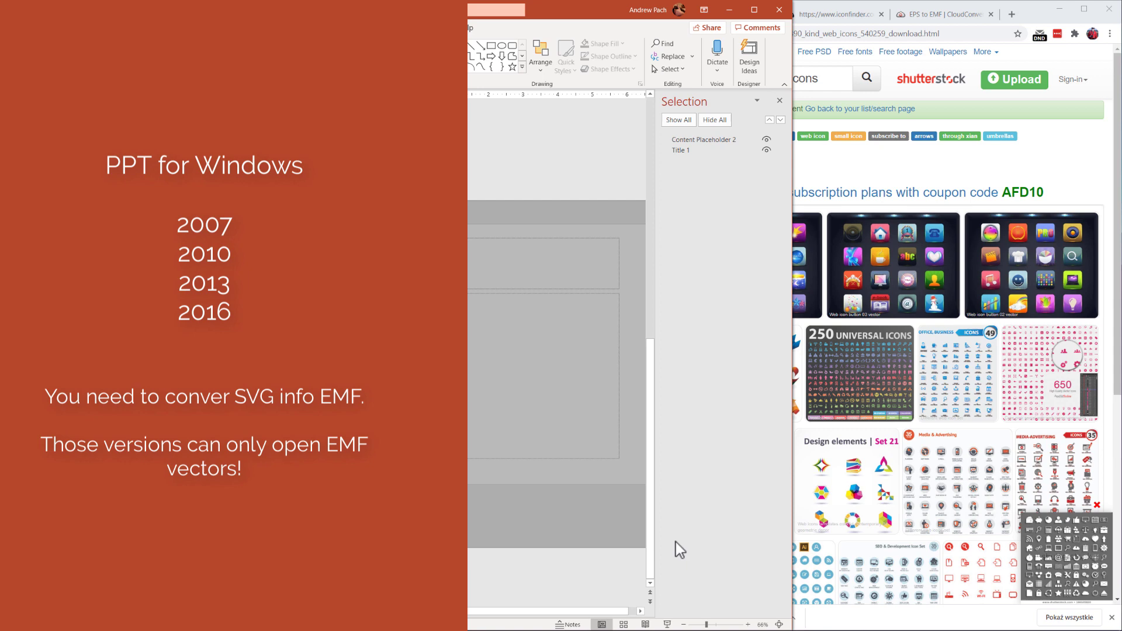
pyautogui.press('Delete')
# Step: In CloudConvert, set the conversion formats to SVG to EMF
pyautogui.click(902, 6)
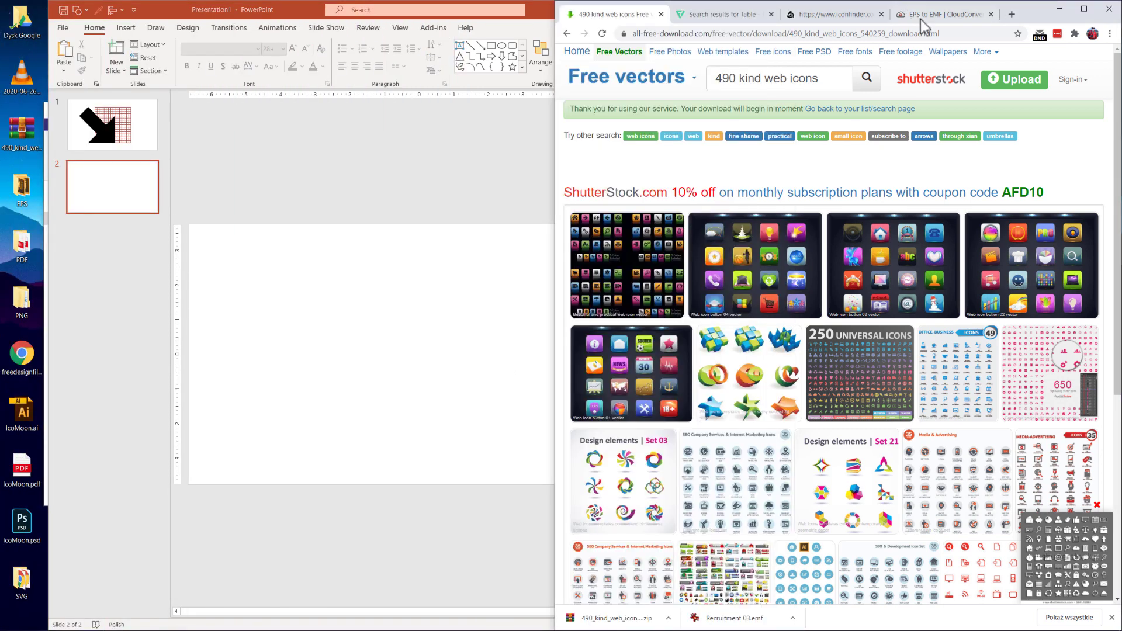
pyautogui.click(921, 19)
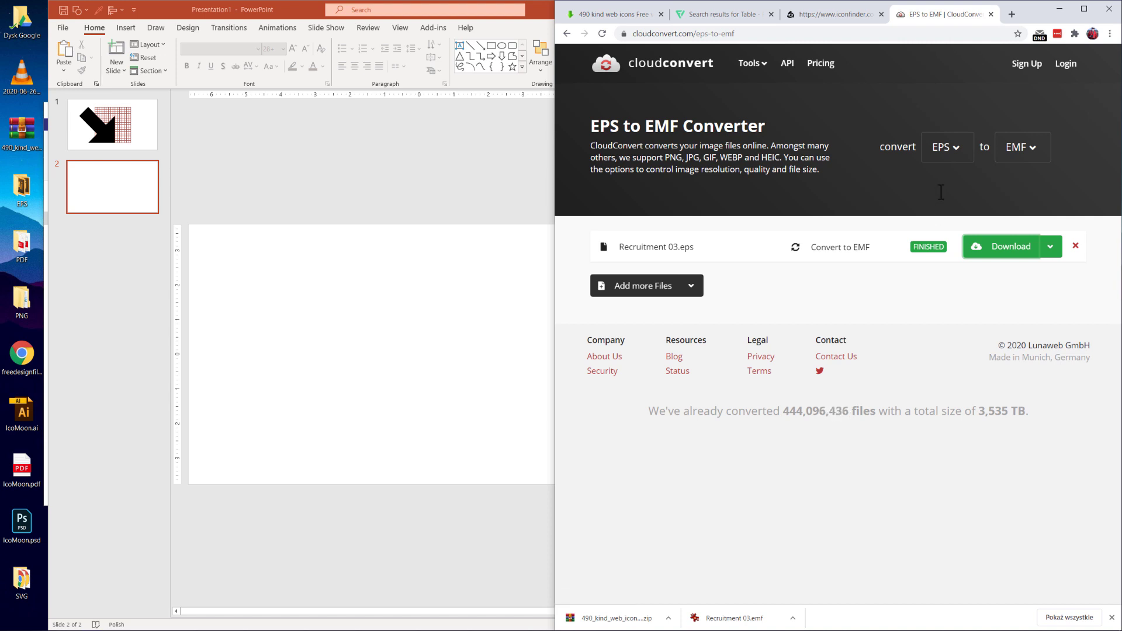
pyautogui.click(954, 147)
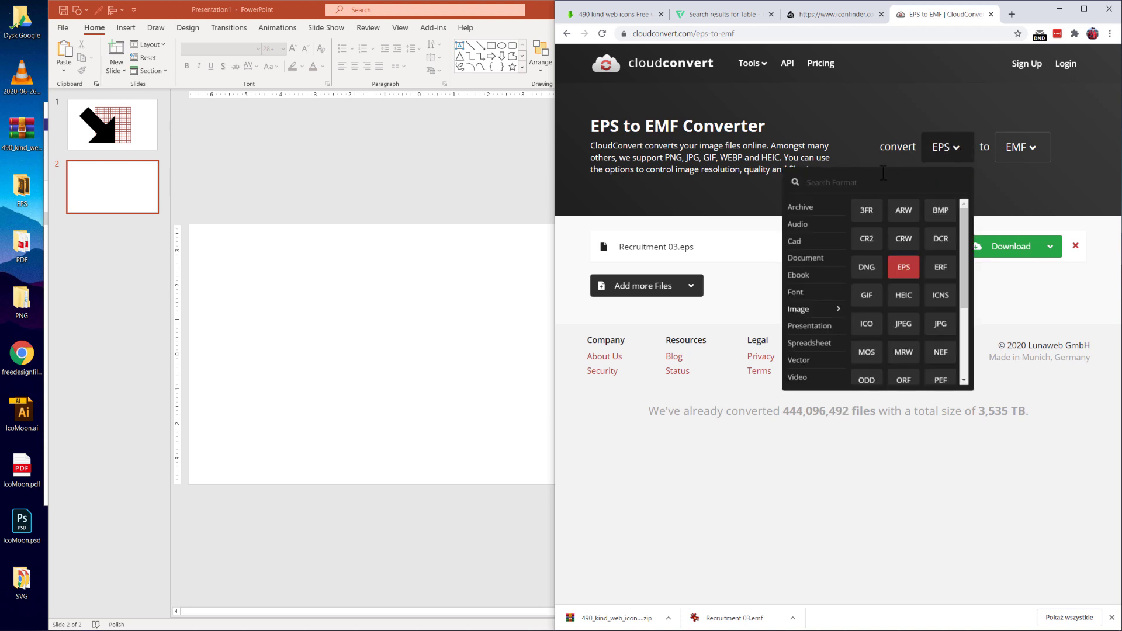
pyautogui.write('svg')
pyautogui.click(825, 222)
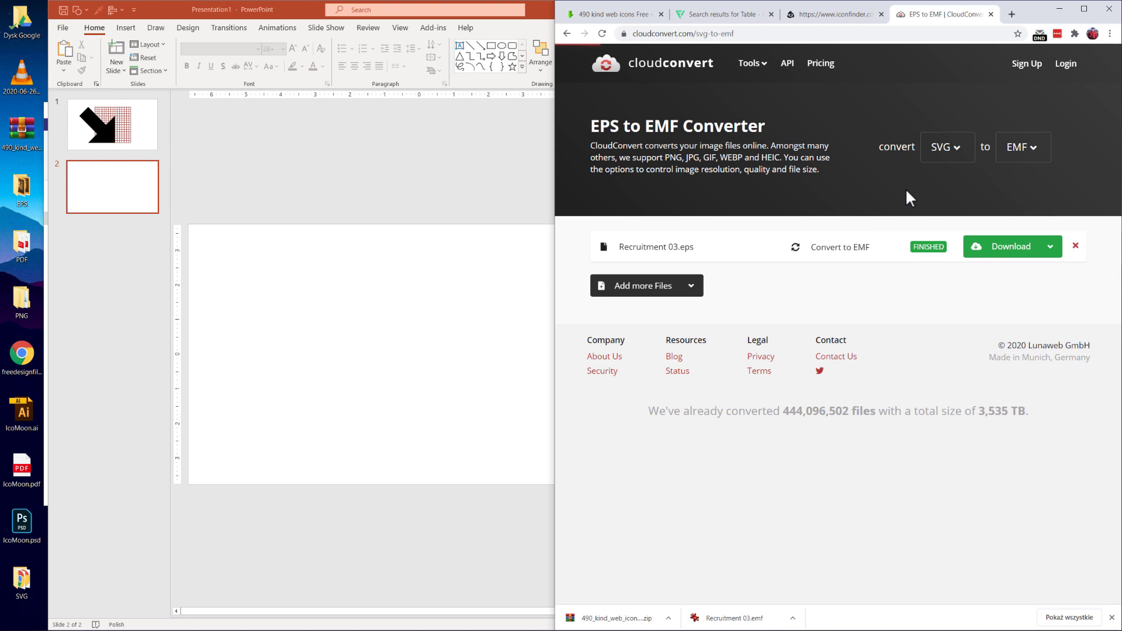
pyautogui.click(1023, 154)
pyautogui.click(947, 214)
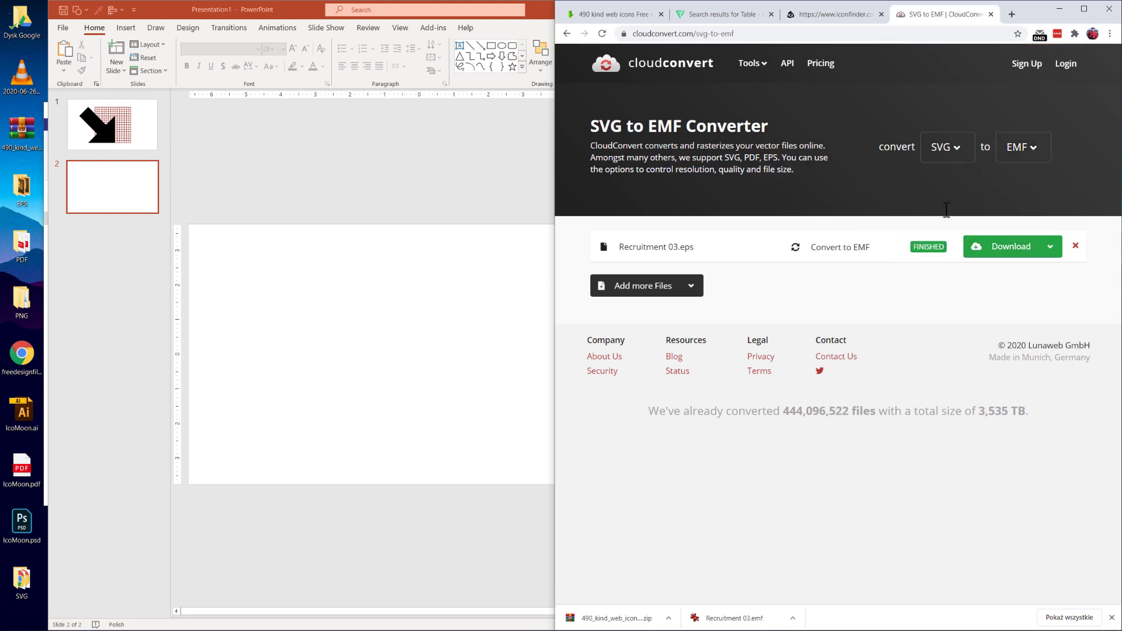
# Step: Add 490_kind_web_icons24.svg, convert it, and save the resulting EMF to the Desktop
pyautogui.click(639, 295)
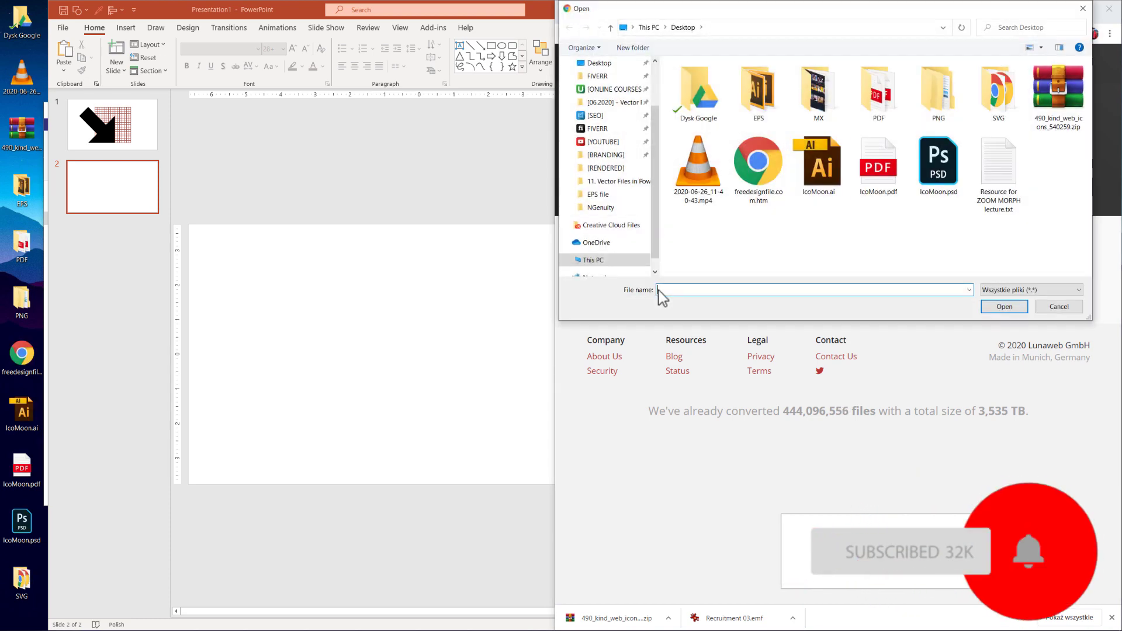
pyautogui.doubleClick(988, 99)
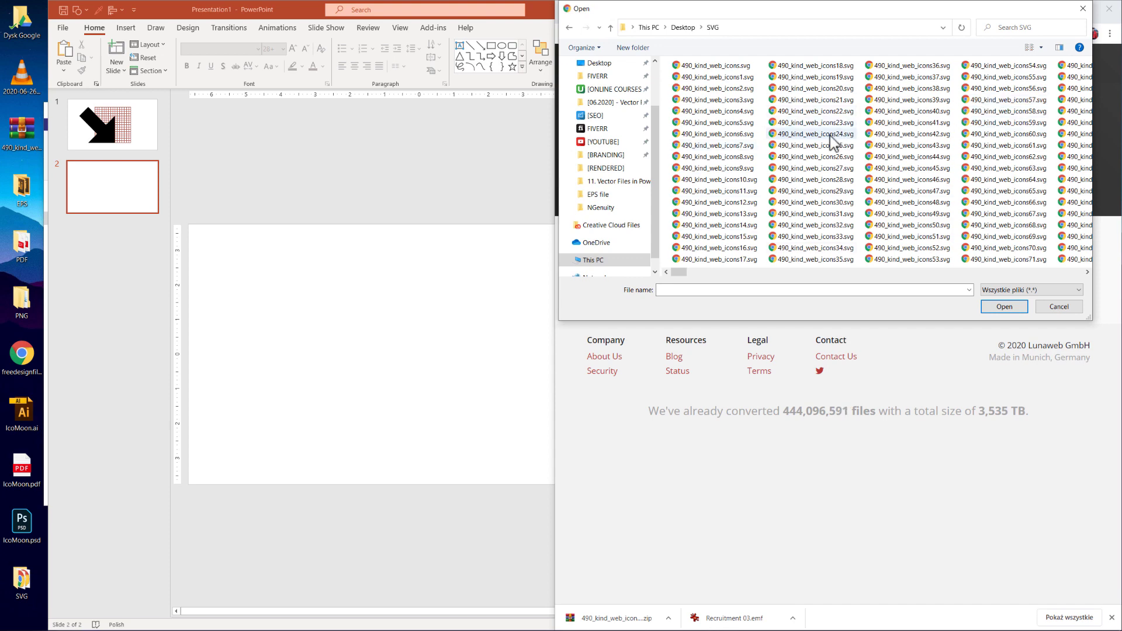
pyautogui.doubleClick(830, 135)
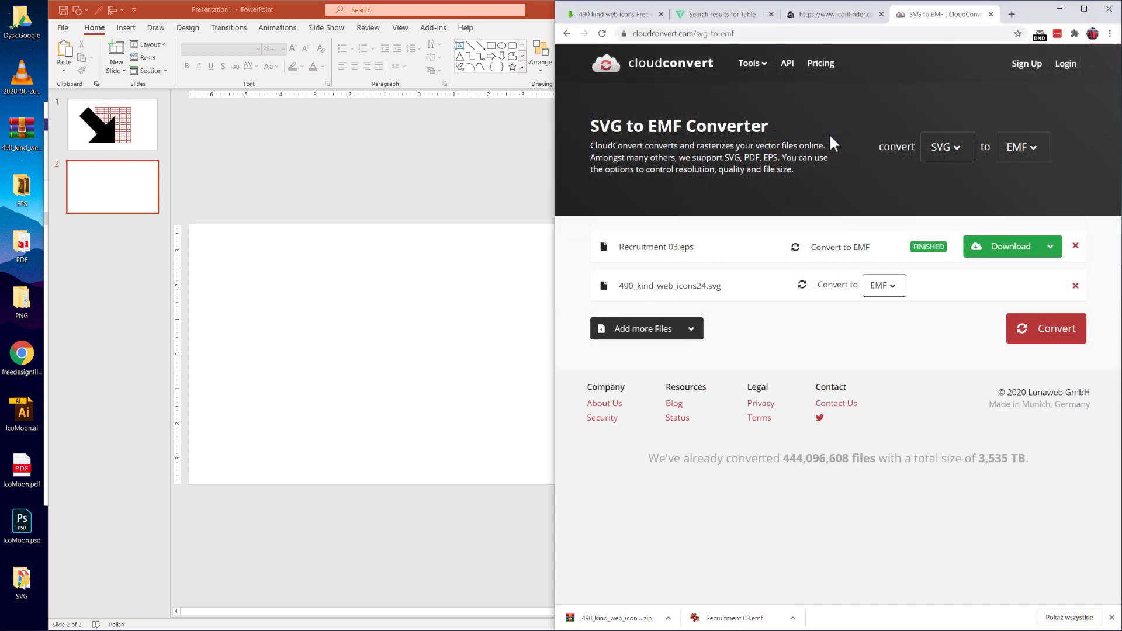
pyautogui.click(1045, 333)
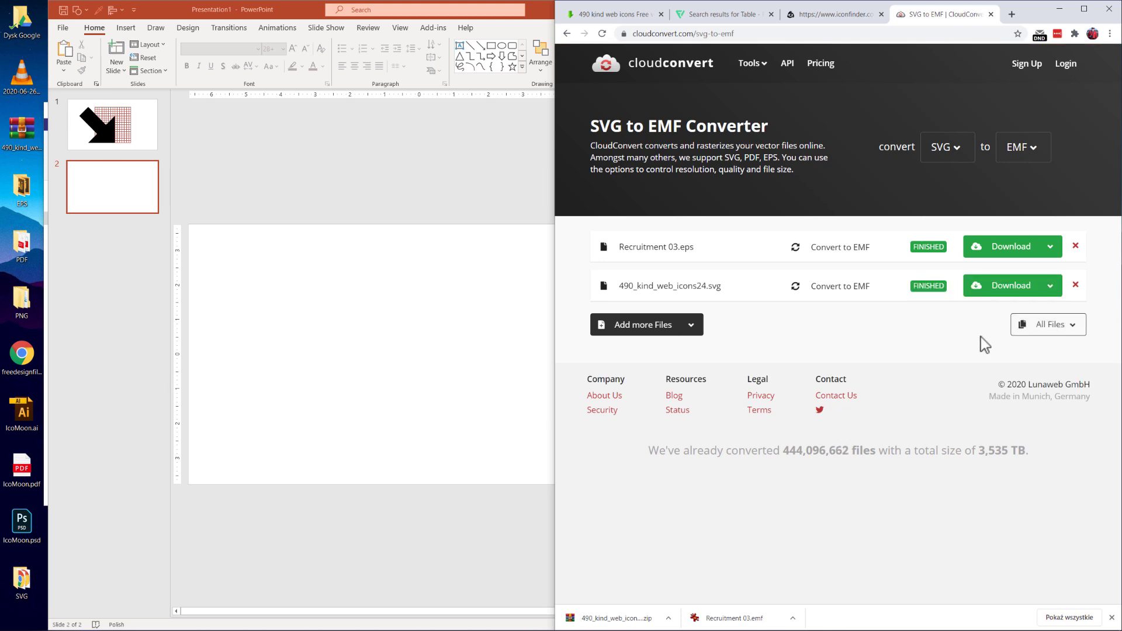
pyautogui.click(1017, 291)
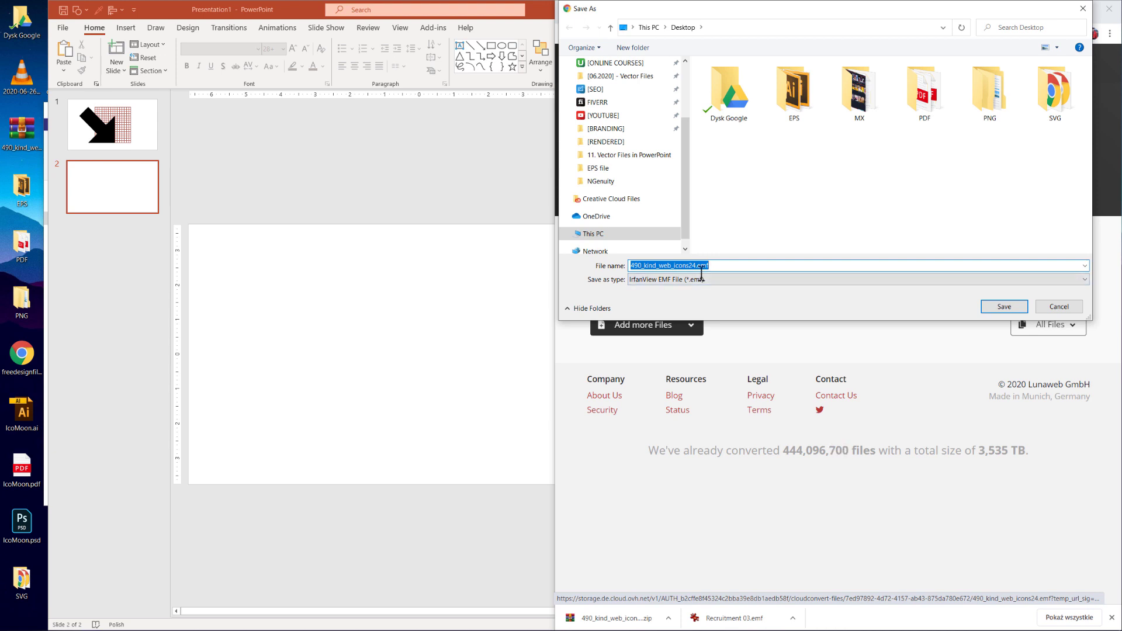
pyautogui.click(995, 306)
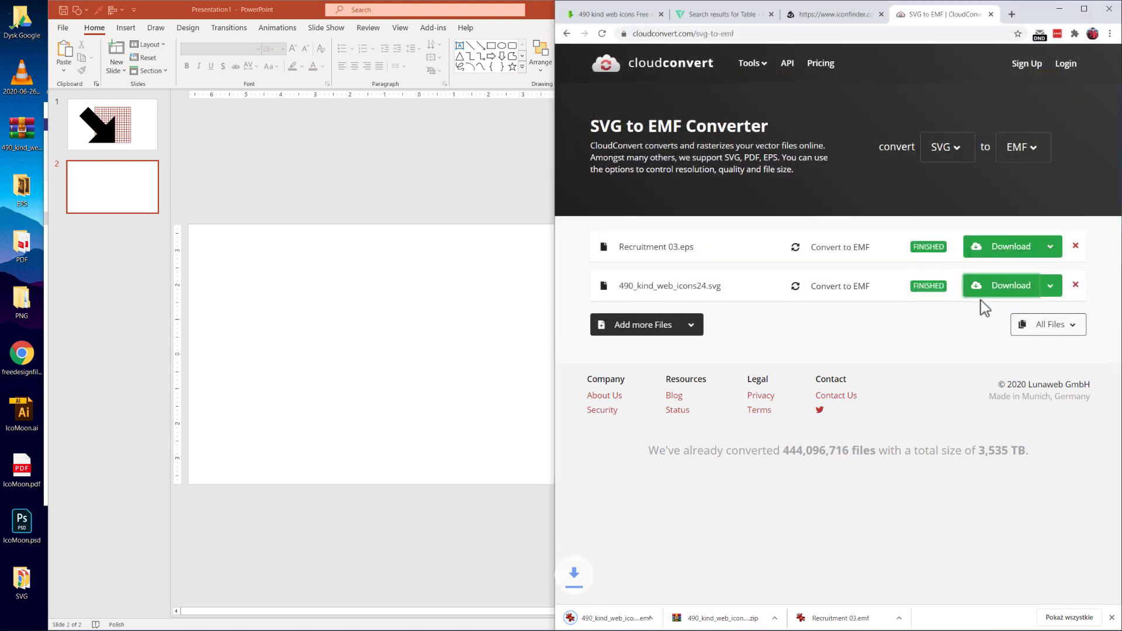
# Step: Drag the downloaded 490_kind_web_icons24.emf from the desktop onto slide 2
pyautogui.moveTo(292, 17); pyautogui.dragTo(342, 13)
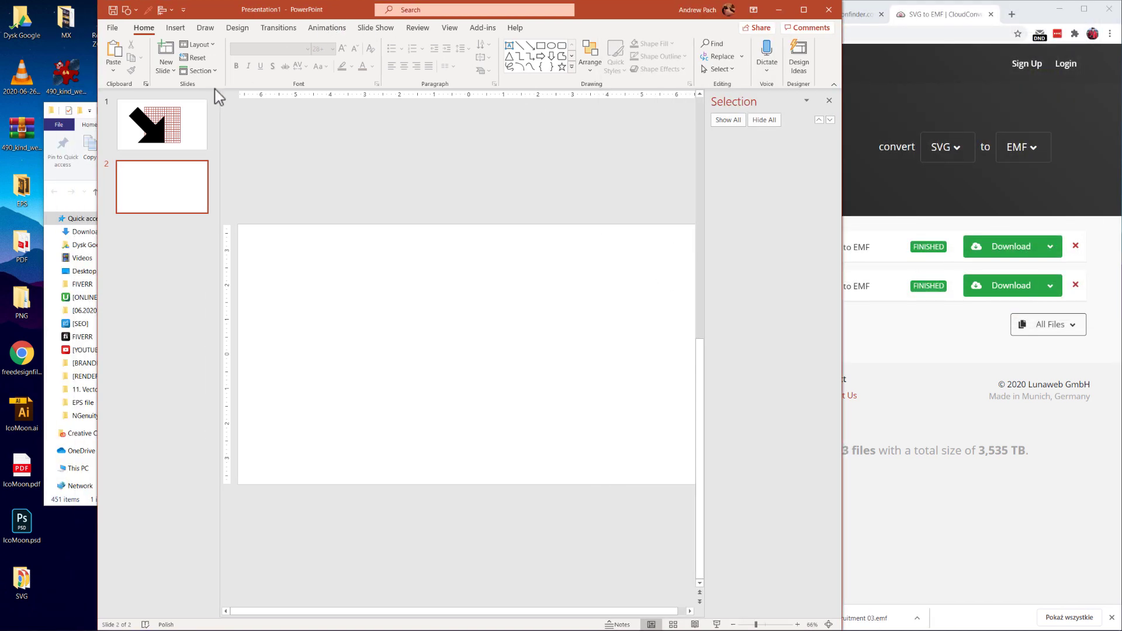
pyautogui.click(71, 177)
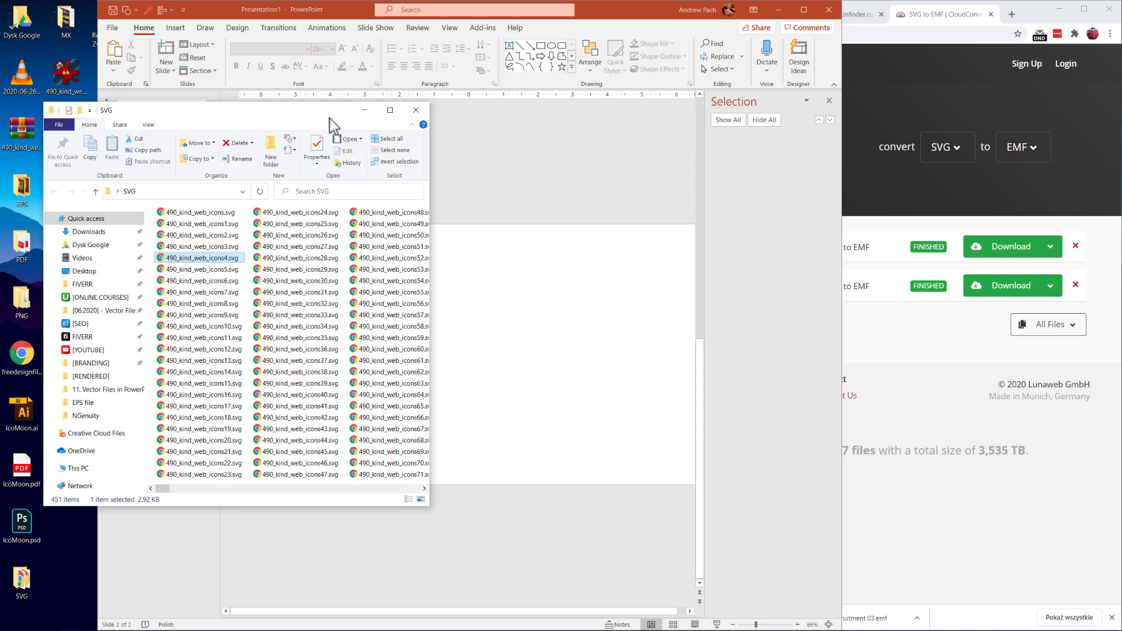
pyautogui.click(364, 110)
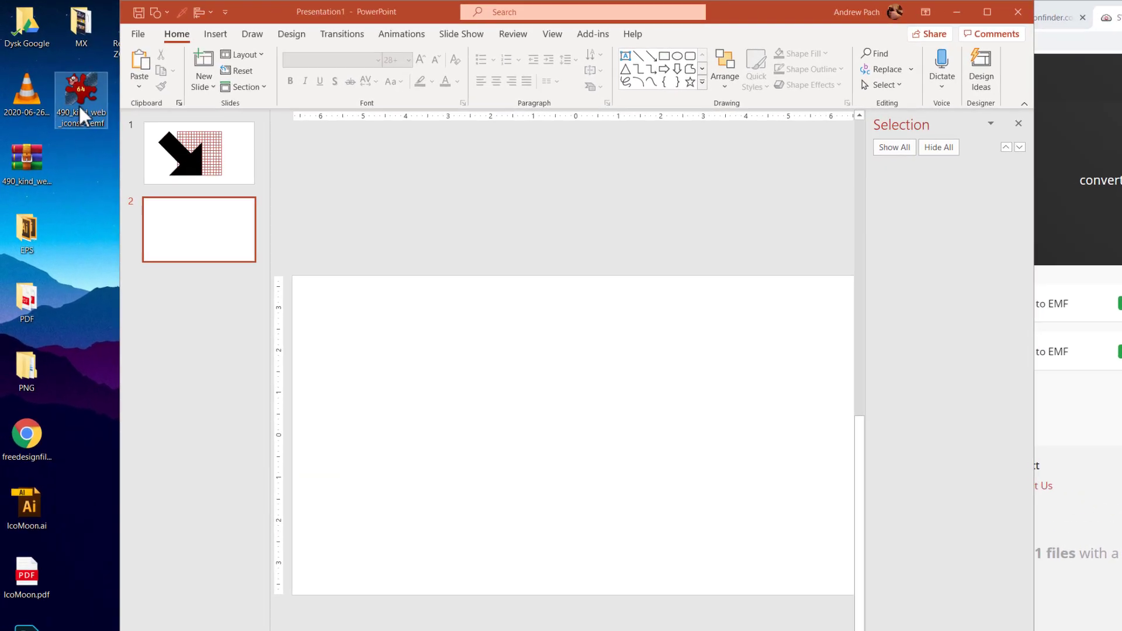
pyautogui.click(89, 120)
pyautogui.moveTo(86, 111); pyautogui.dragTo(508, 424)
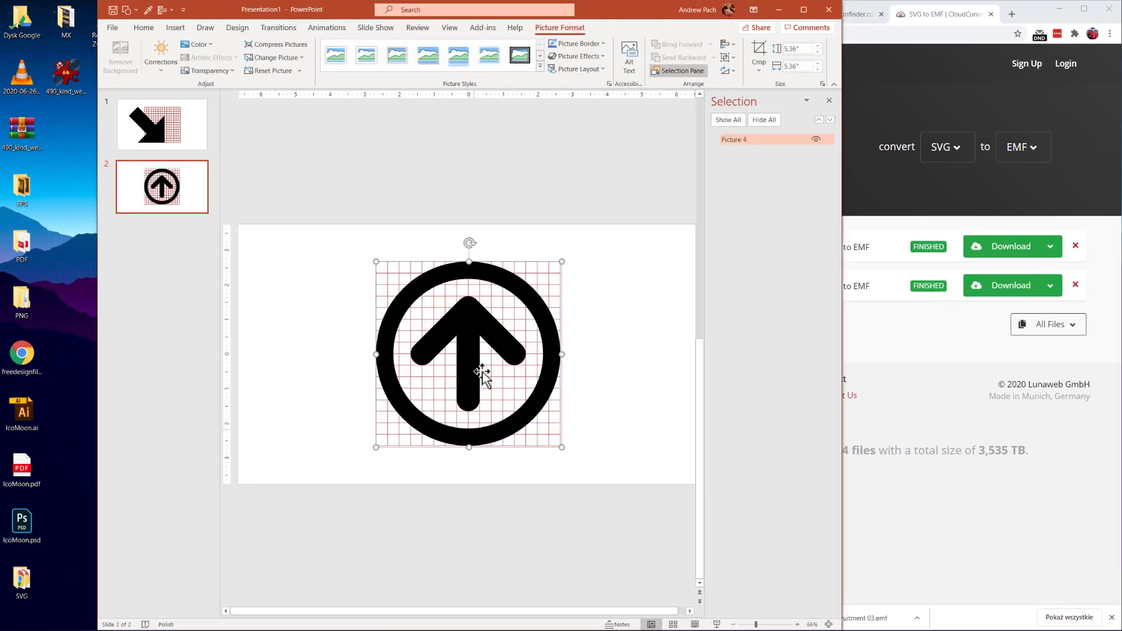
# Step: Ungroup the EMF picture into drawing shapes and pull the circled arrow away from the grid
pyautogui.rightClick(459, 322)
pyautogui.moveTo(497, 426)
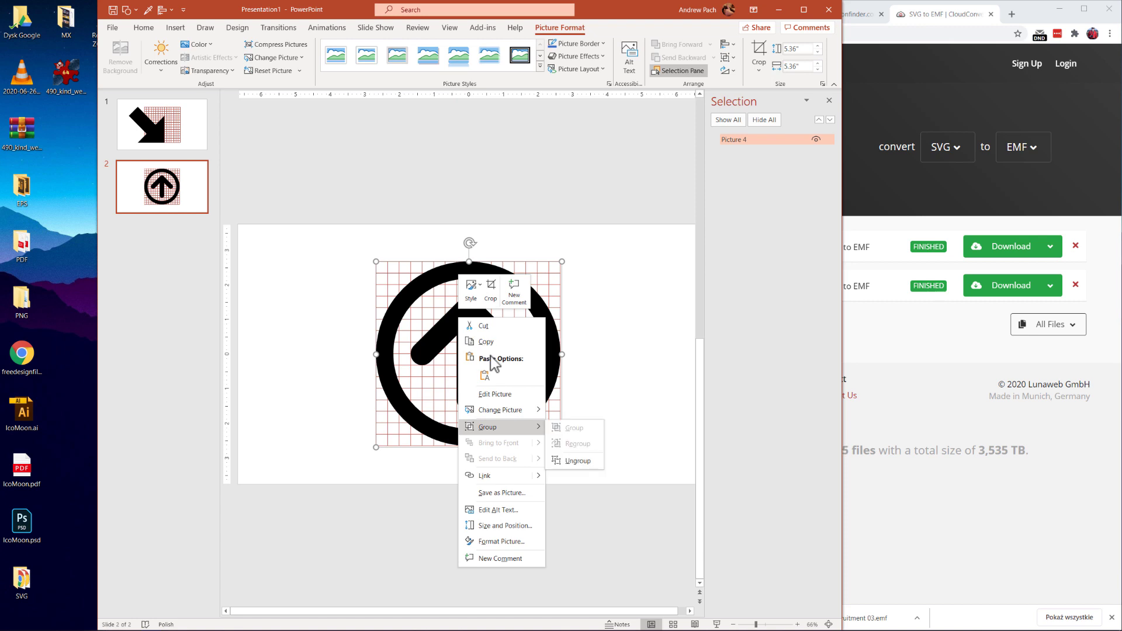
pyautogui.click(578, 461)
pyautogui.click(552, 358)
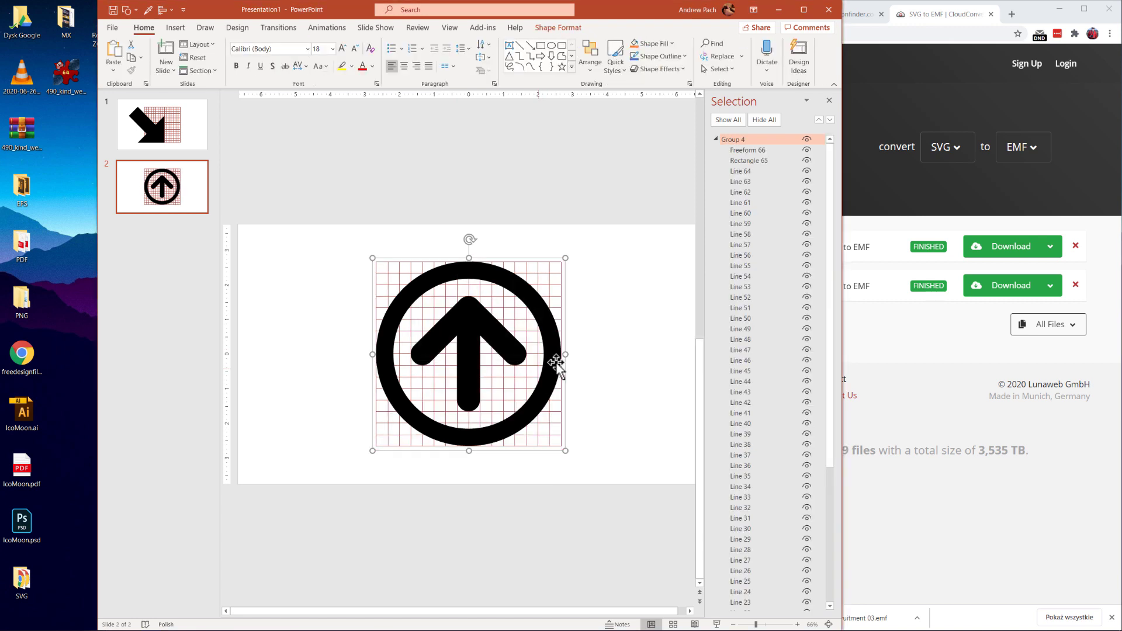
pyautogui.click(588, 398)
pyautogui.moveTo(438, 300); pyautogui.dragTo(654, 176)
pyautogui.click(442, 301)
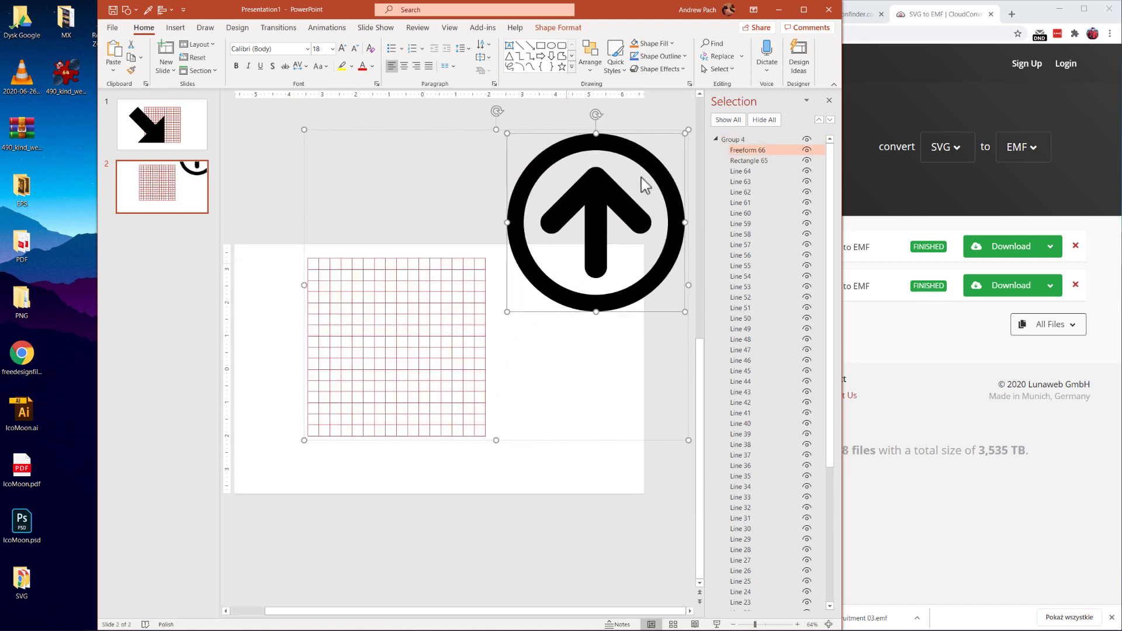
# Step: Ungroup the remaining group, then select and delete all the grid lines and rectangle
pyautogui.scroll(-2, 646, 185)
pyautogui.rightClick(556, 282)
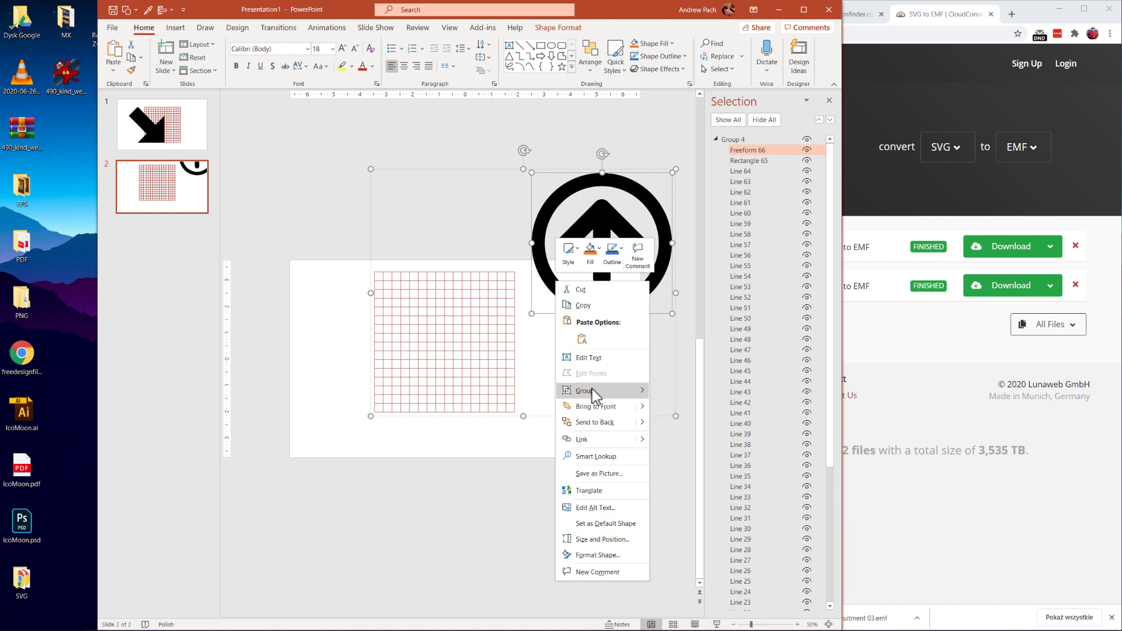
pyautogui.moveTo(594, 389)
pyautogui.click(678, 409)
pyautogui.click(349, 257)
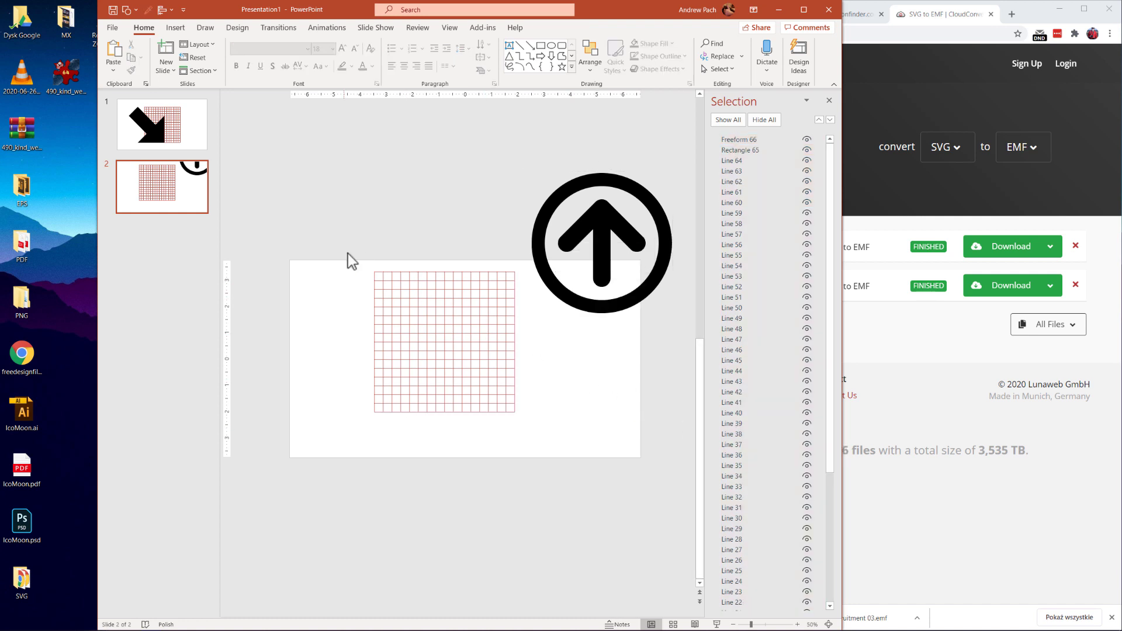
pyautogui.moveTo(307, 233); pyautogui.dragTo(539, 465)
pyautogui.press('Delete')
# Step: Move the circled arrow to the slide centre and review its fill and shape options
pyautogui.moveTo(576, 303); pyautogui.dragTo(431, 420)
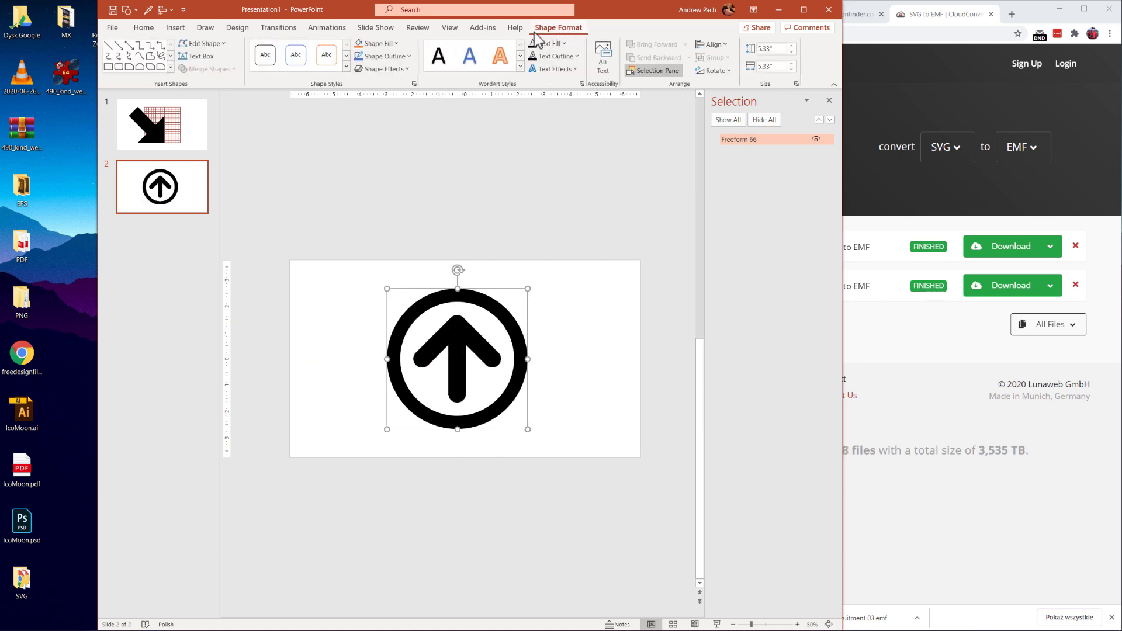
pyautogui.click(395, 47)
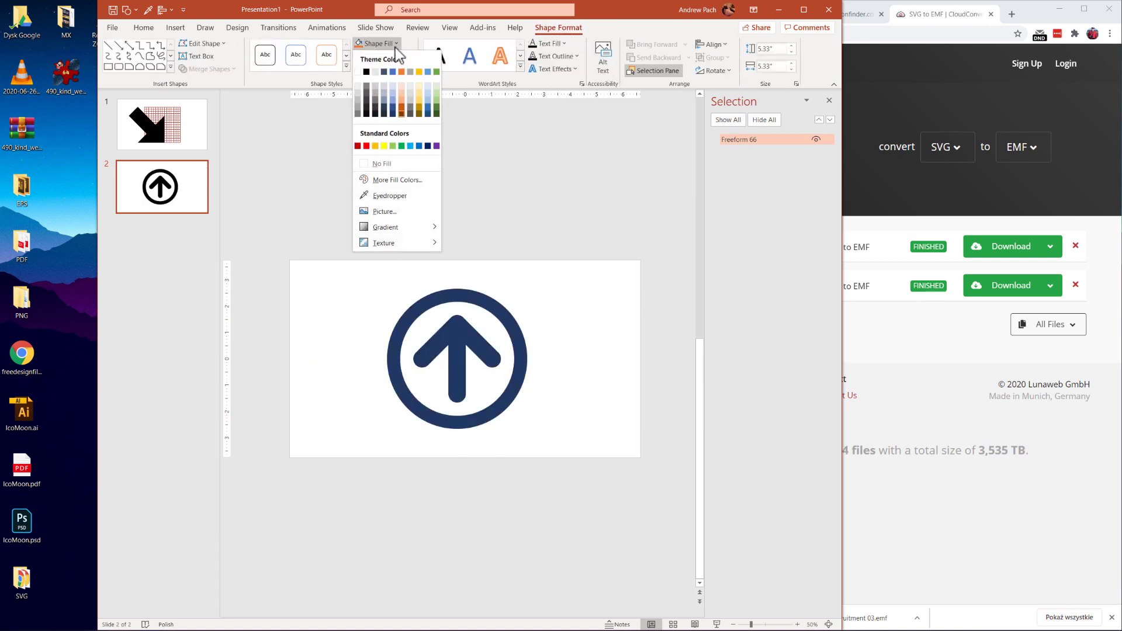
pyautogui.click(494, 313)
pyautogui.rightClick(492, 310)
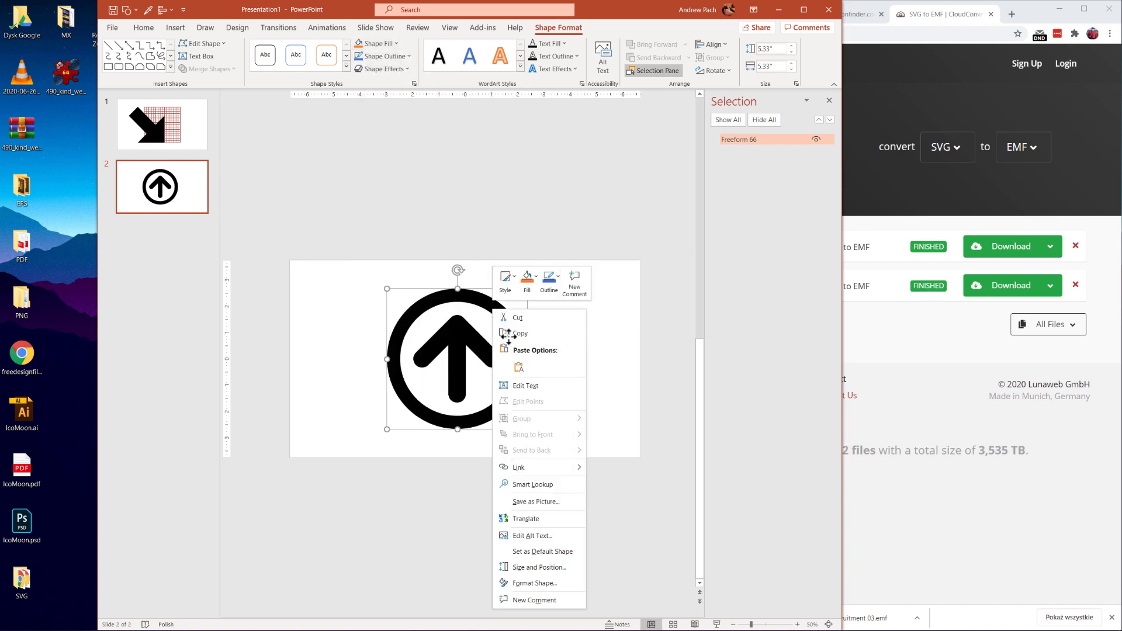
pyautogui.click(530, 373)
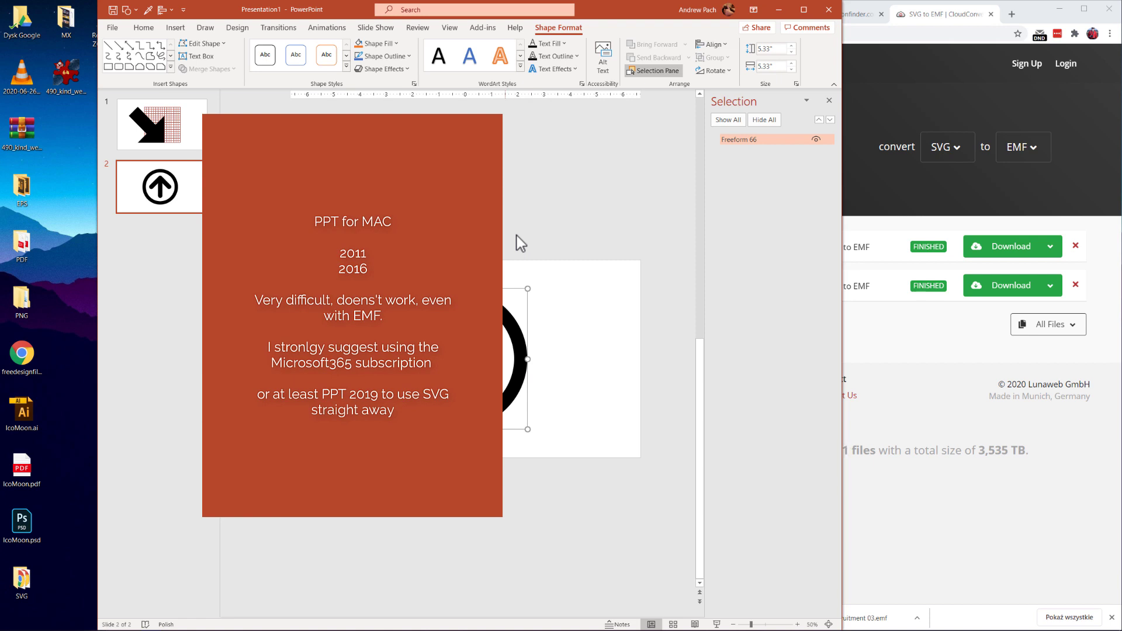
pyautogui.click(69, 75)
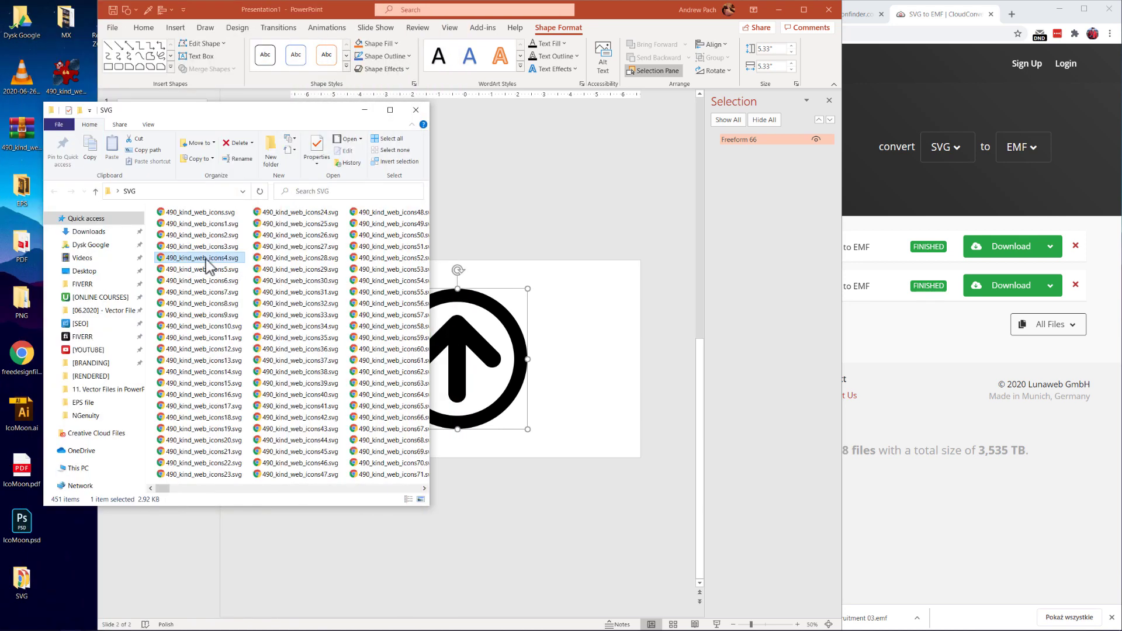
# Step: Drag 490_kind_web_icons4.svg onto slide 2 and place it right of the circled arrow
pyautogui.moveTo(205, 258); pyautogui.dragTo(572, 342)
pyautogui.moveTo(486, 361); pyautogui.dragTo(577, 343)
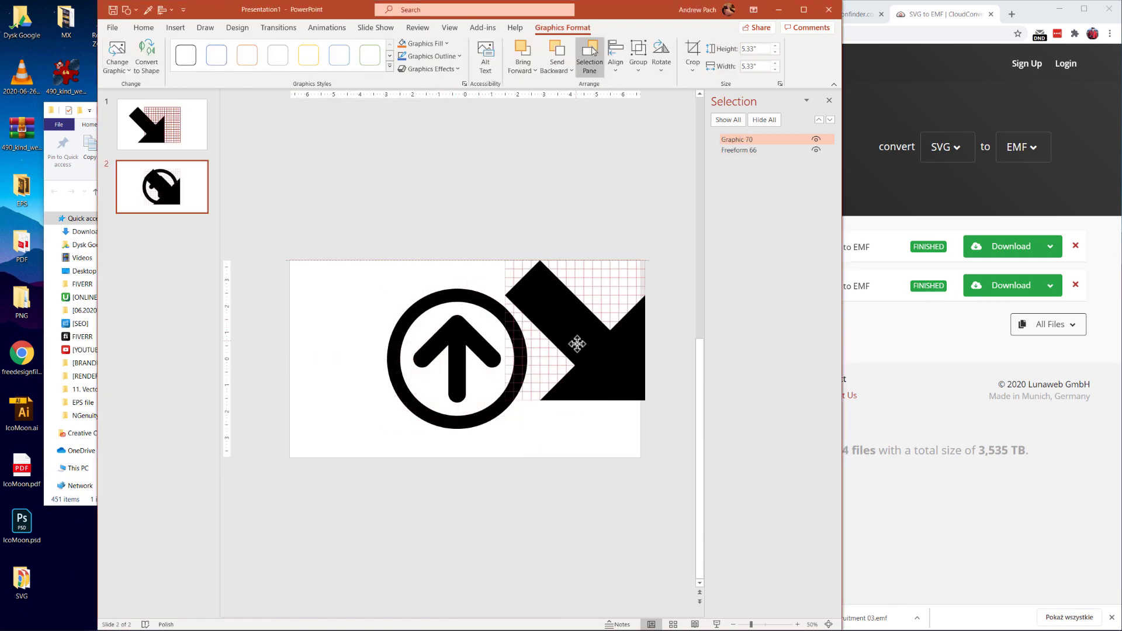